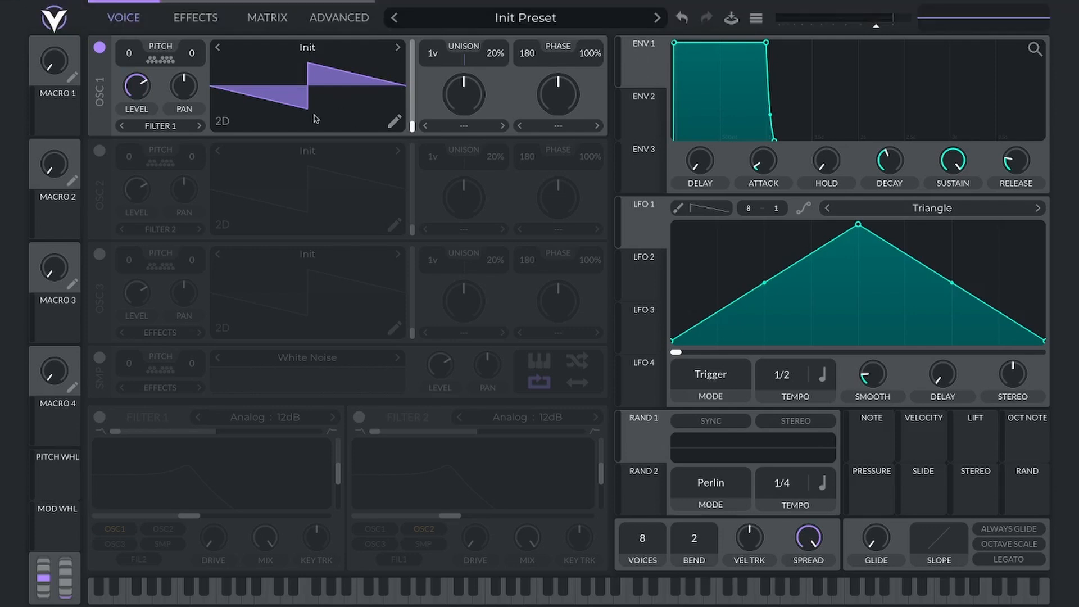
Enable oscillators 2 and 3 and transpose them up by 7 and 10 semitones
click(99, 151)
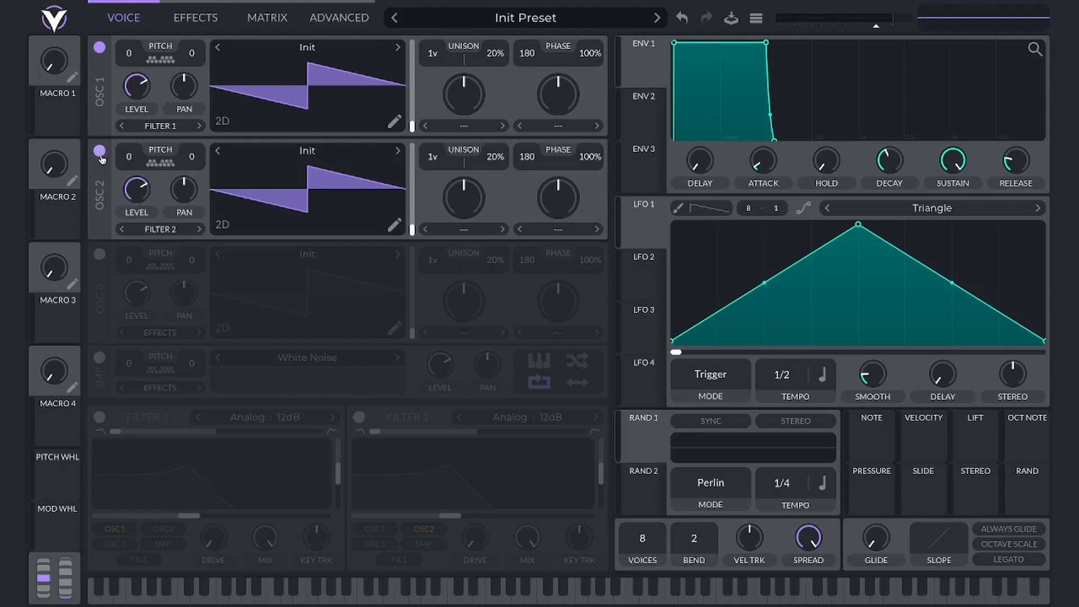
click(98, 255)
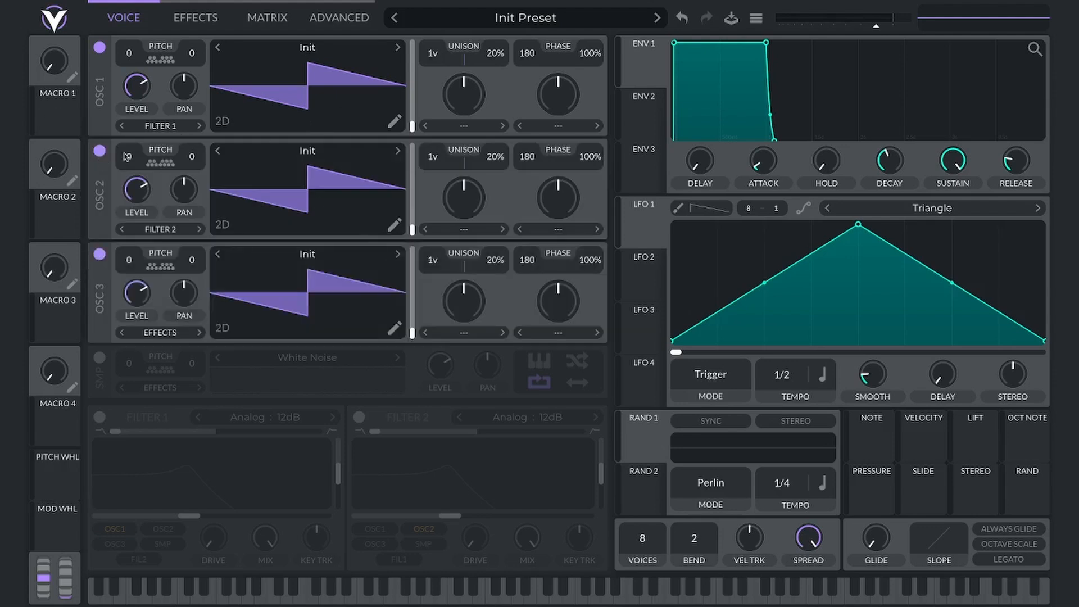
drag(133, 159, 143, 132)
drag(136, 262, 152, 227)
Turn the levels of all three oscillators down to zero
drag(136, 85, 91, 345)
drag(136, 292, 81, 605)
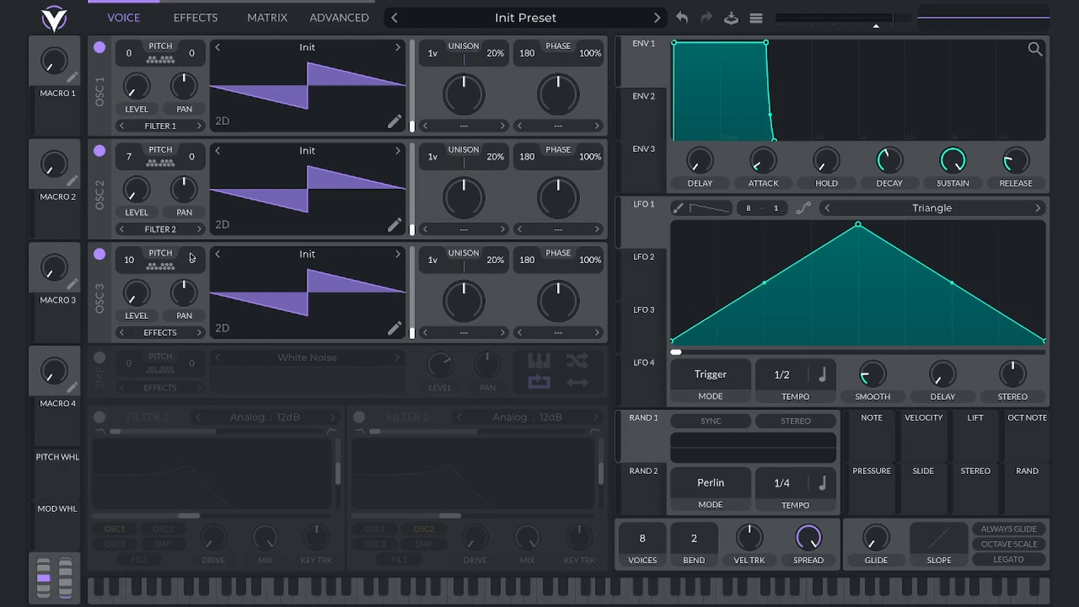
Reshape LFO 1 into a downward ramp with a concave curve and set its tempo to 1/8
mouse_move(644, 161)
drag(858, 224, 619, 151)
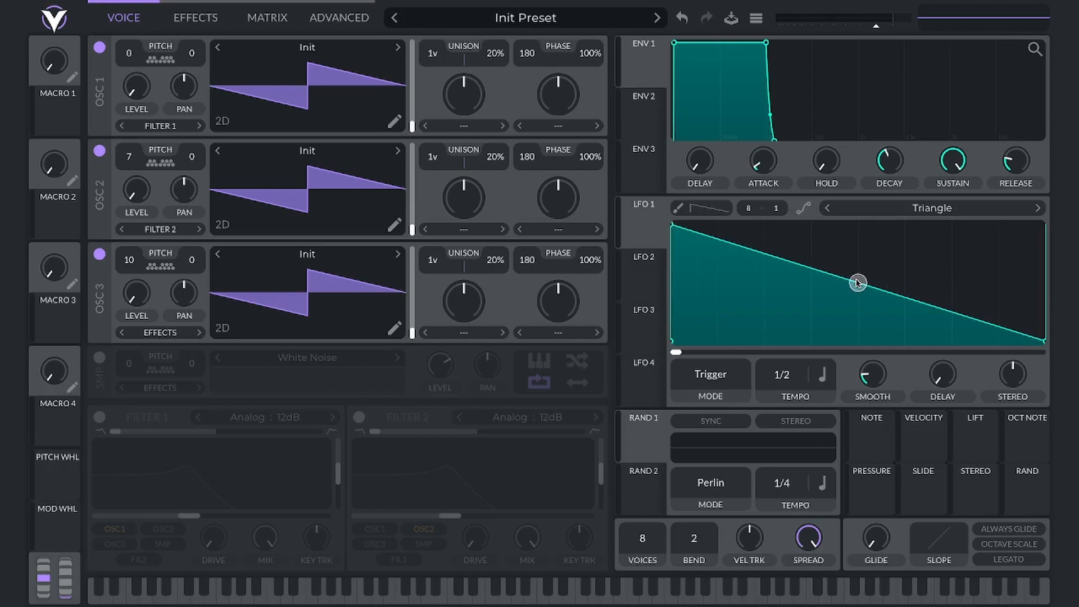
drag(860, 282, 858, 311)
drag(781, 375, 786, 351)
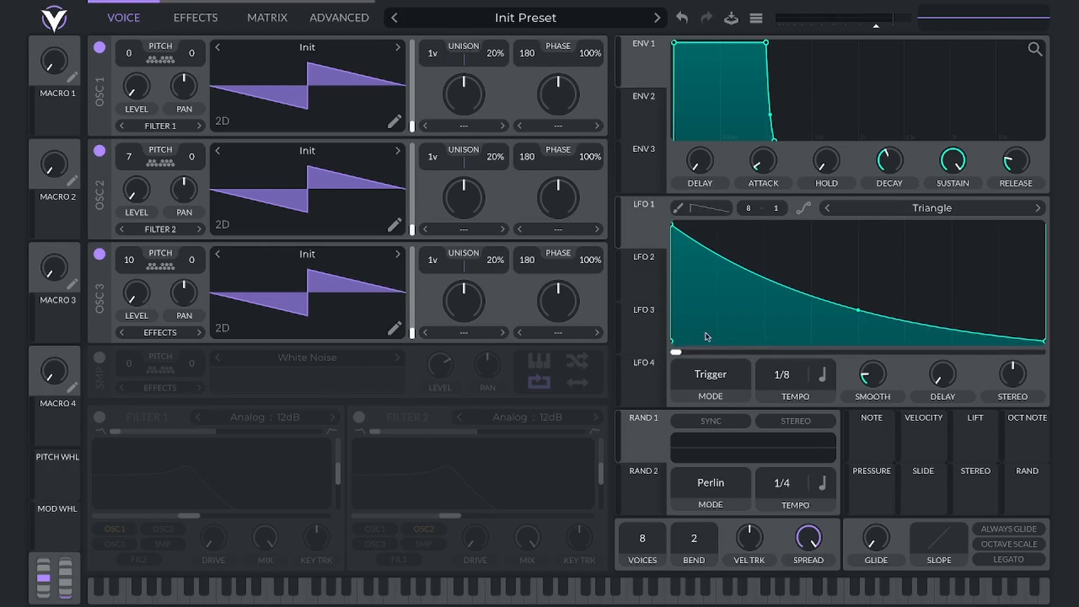
Modulate the levels of all three oscillators with LFO 1 and reduce each modulation amount below full
mouse_move(638, 221)
drag(649, 223, 135, 89)
drag(663, 219, 141, 179)
drag(649, 213, 144, 304)
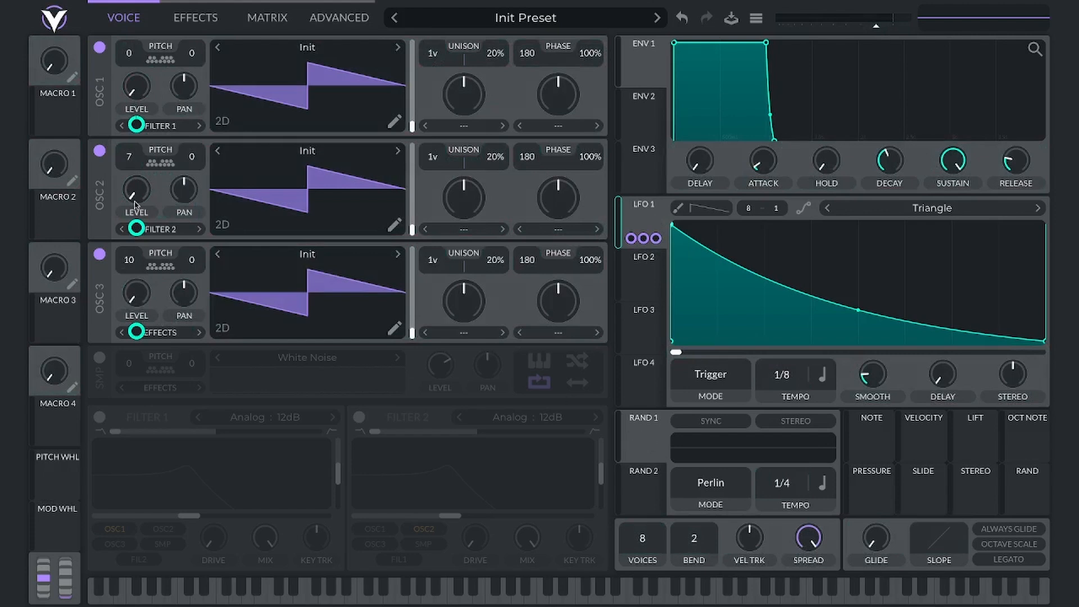
drag(136, 125, 136, 133)
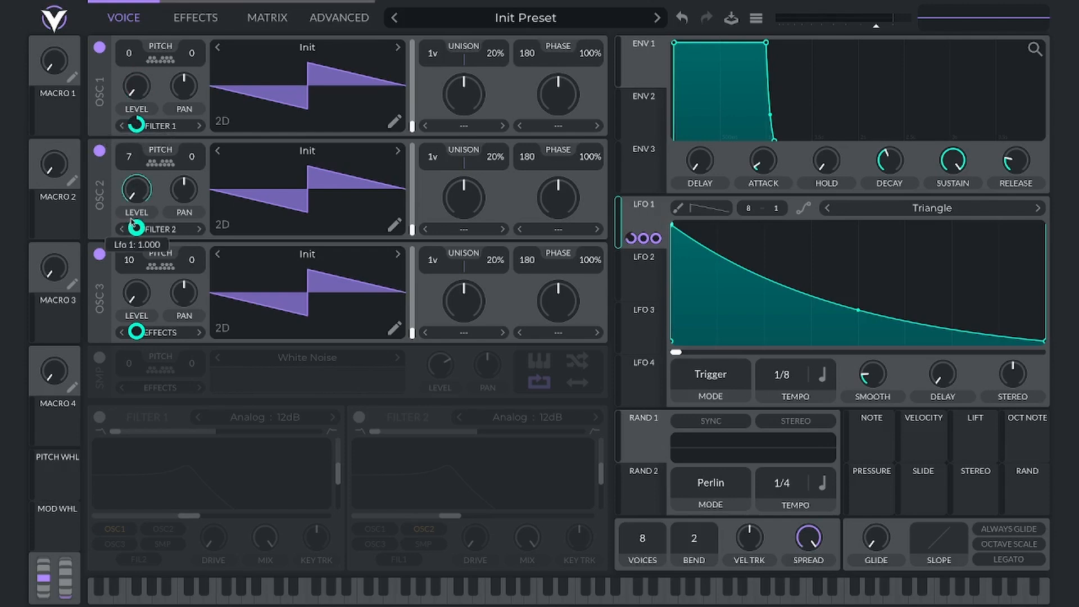
drag(136, 228, 136, 232)
drag(136, 330, 136, 335)
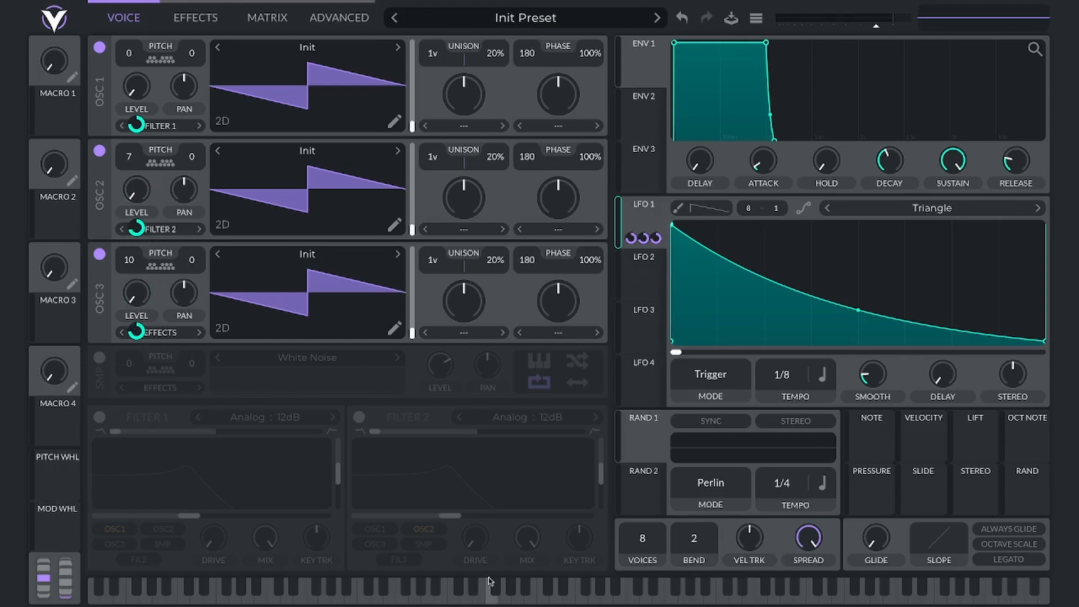
Play a few notes to audition the LFO-pulsed oscillator chord
key(f)
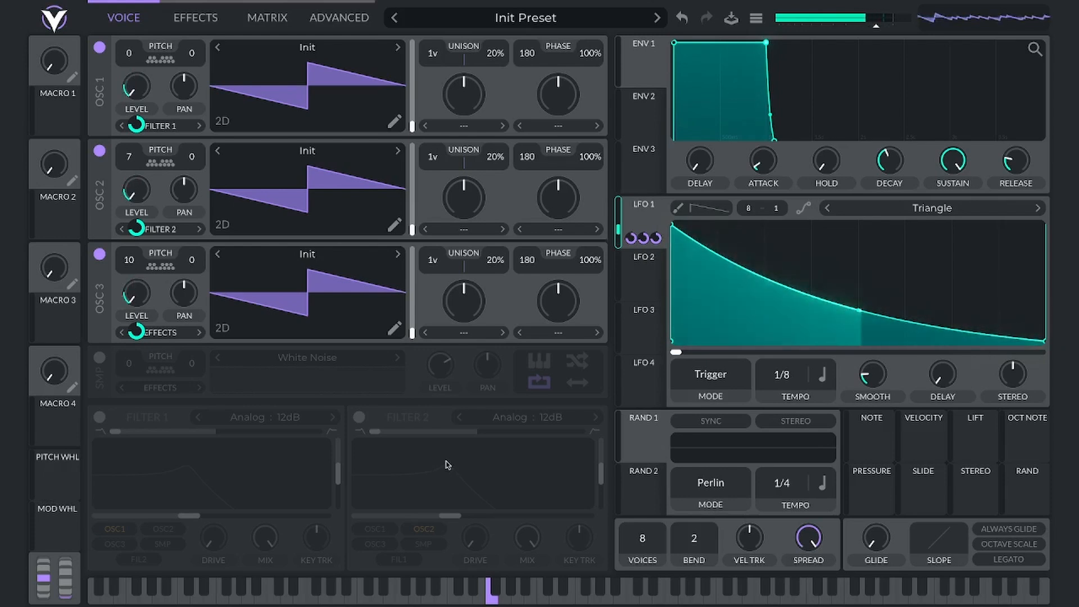
key(h)
key(d)
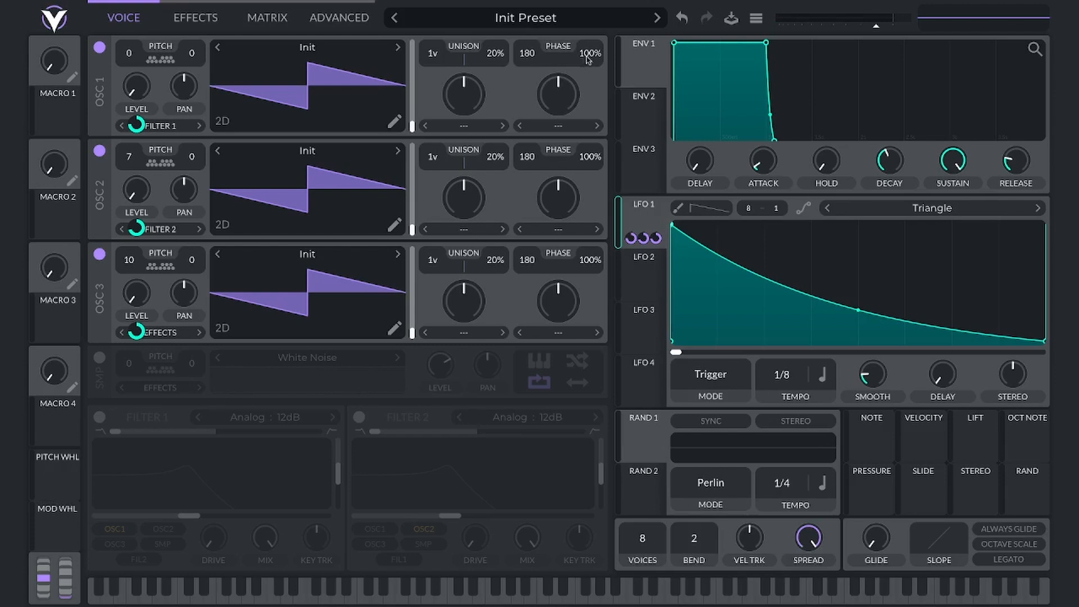
Set the phase randomization of all three oscillators to 0%
drag(589, 55, 585, 369)
drag(601, 153, 602, 331)
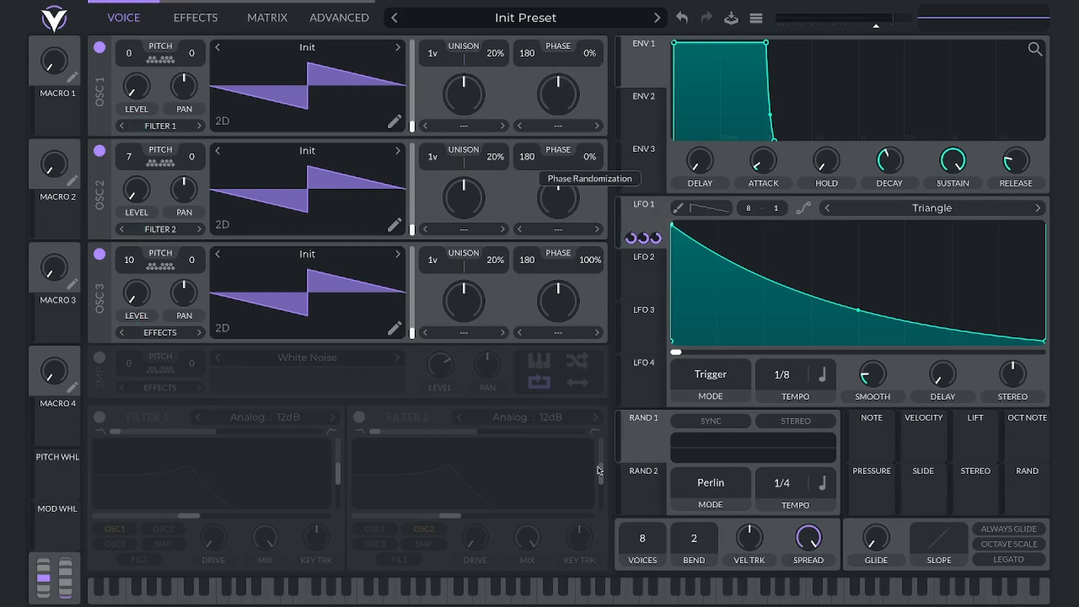
drag(590, 273, 585, 596)
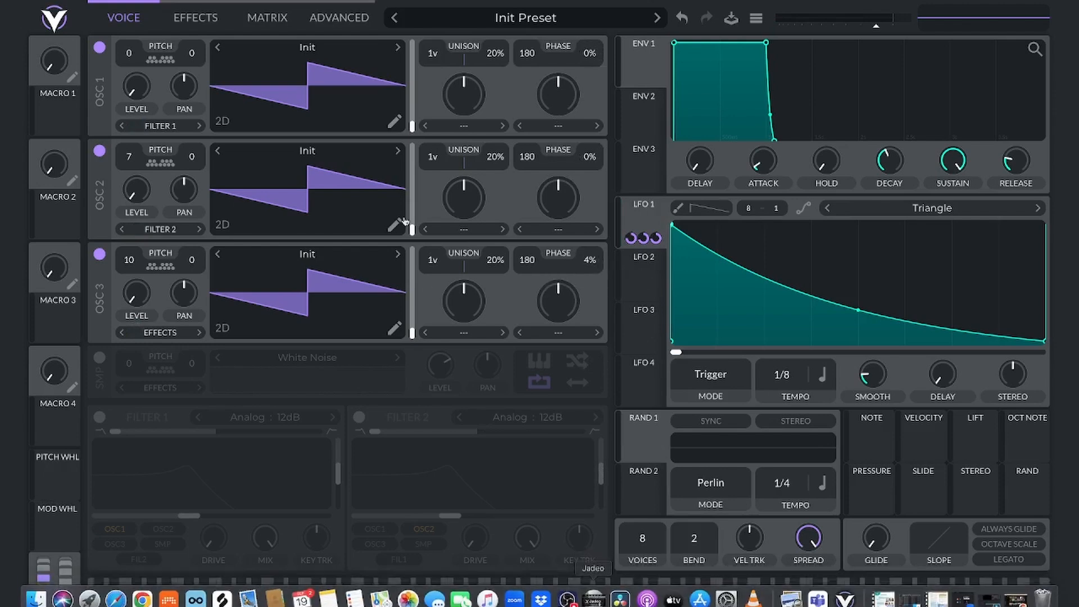
drag(589, 266, 587, 350)
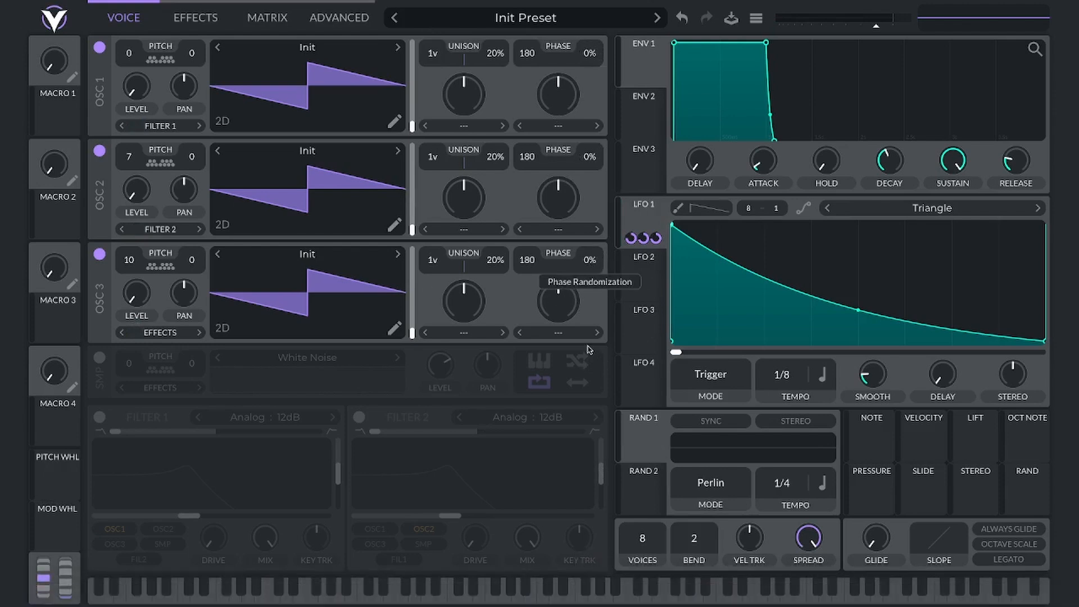
Add a Reverb effect with slightly raised time and mix, and cut its low frequencies with the low shelf
click(196, 17)
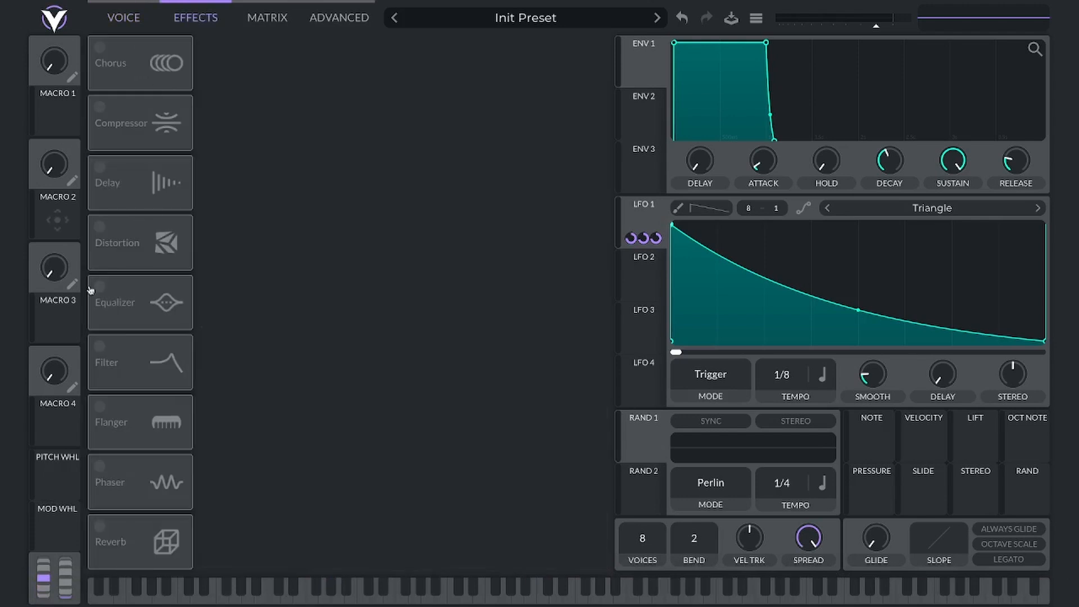
mouse_move(92, 87)
click(101, 526)
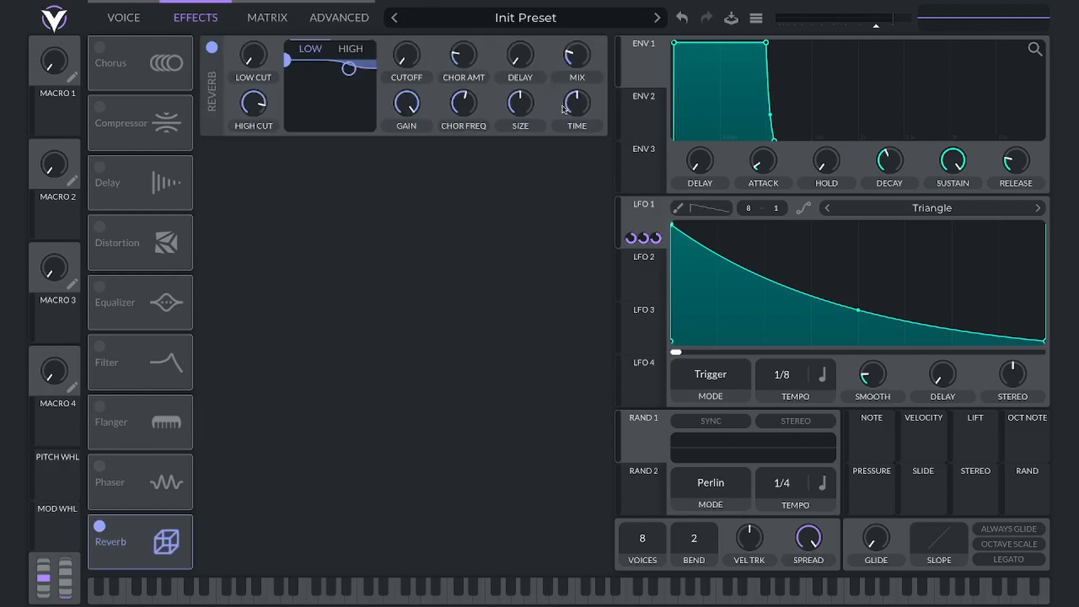
drag(573, 104, 572, 99)
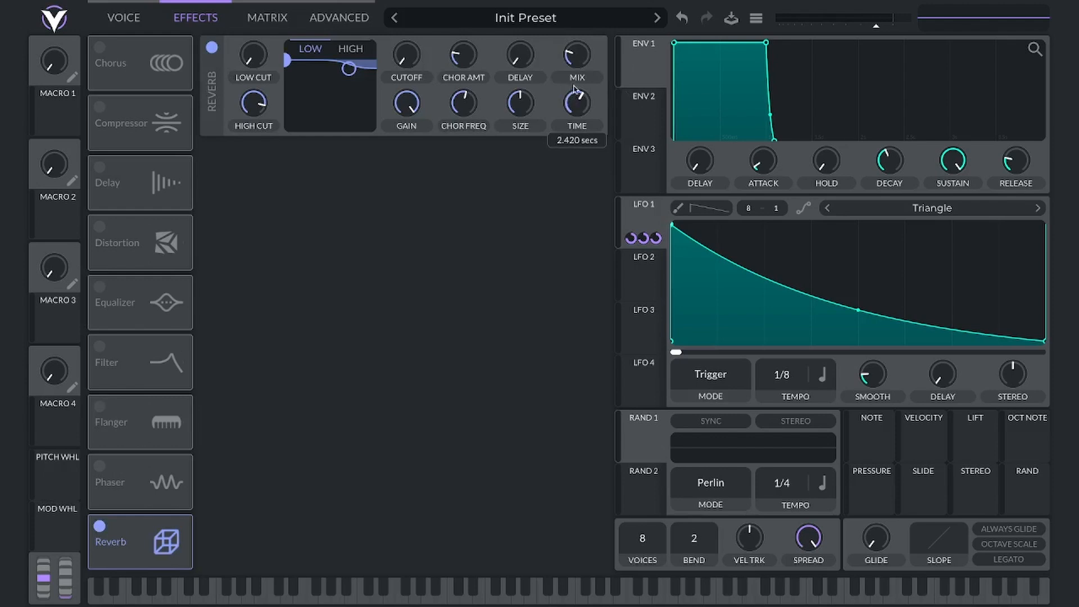
drag(573, 56, 572, 51)
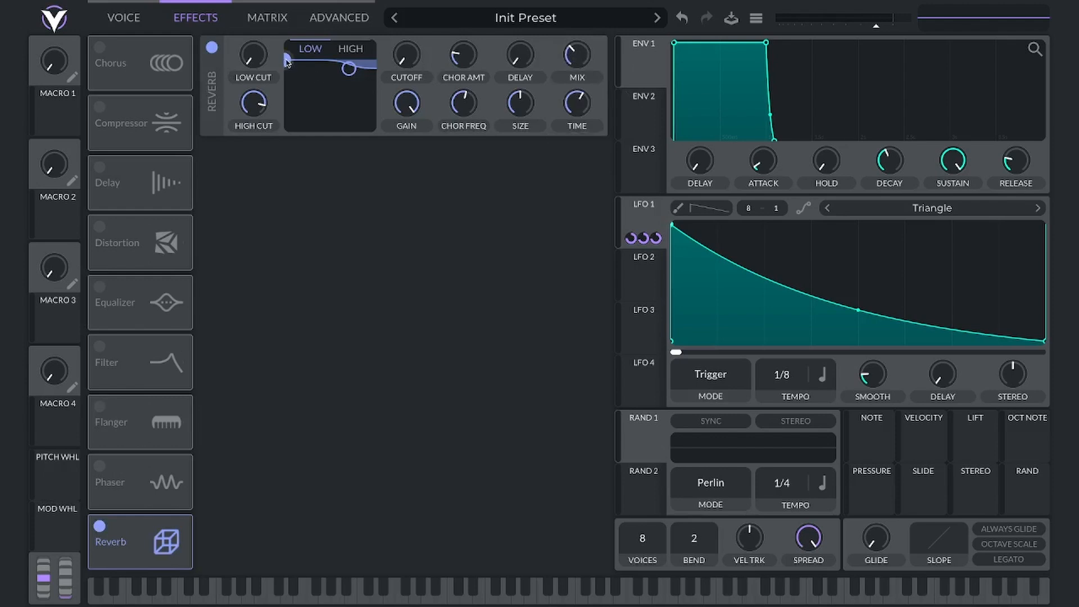
drag(287, 59, 321, 107)
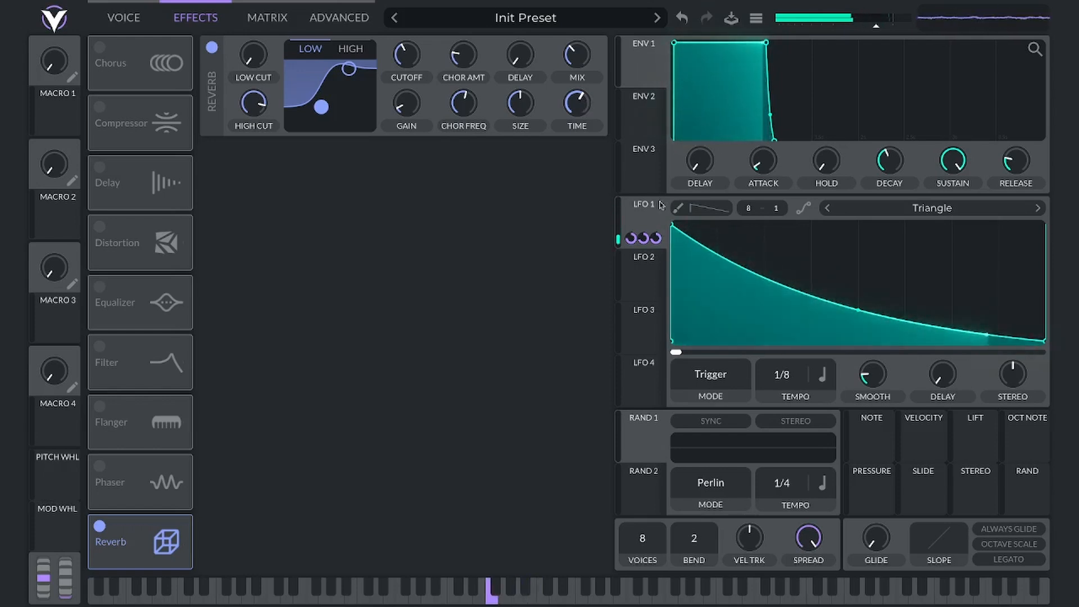
Set the glide to about 0.033 seconds with Legato on, and slightly lengthen Envelope 1's attack
drag(876, 548, 875, 504)
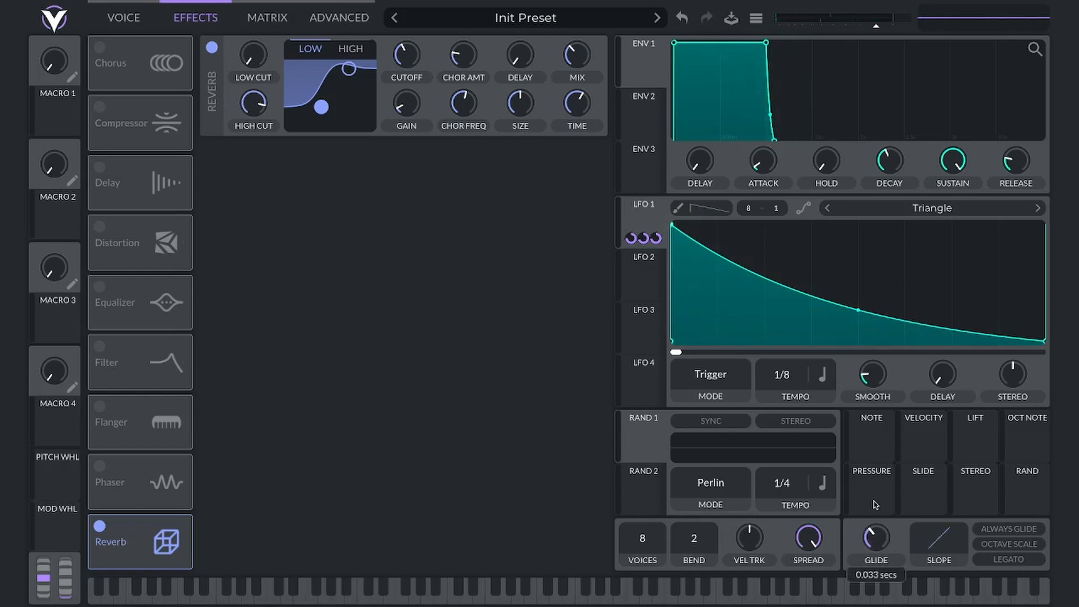
click(1008, 559)
mouse_move(877, 542)
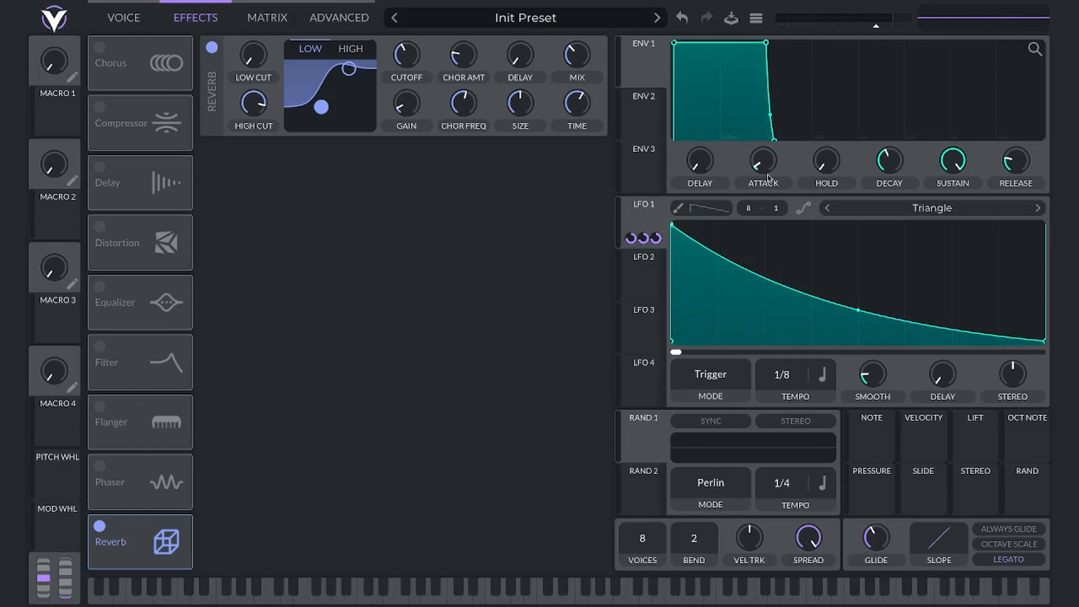
mouse_move(768, 170)
drag(766, 167, 764, 159)
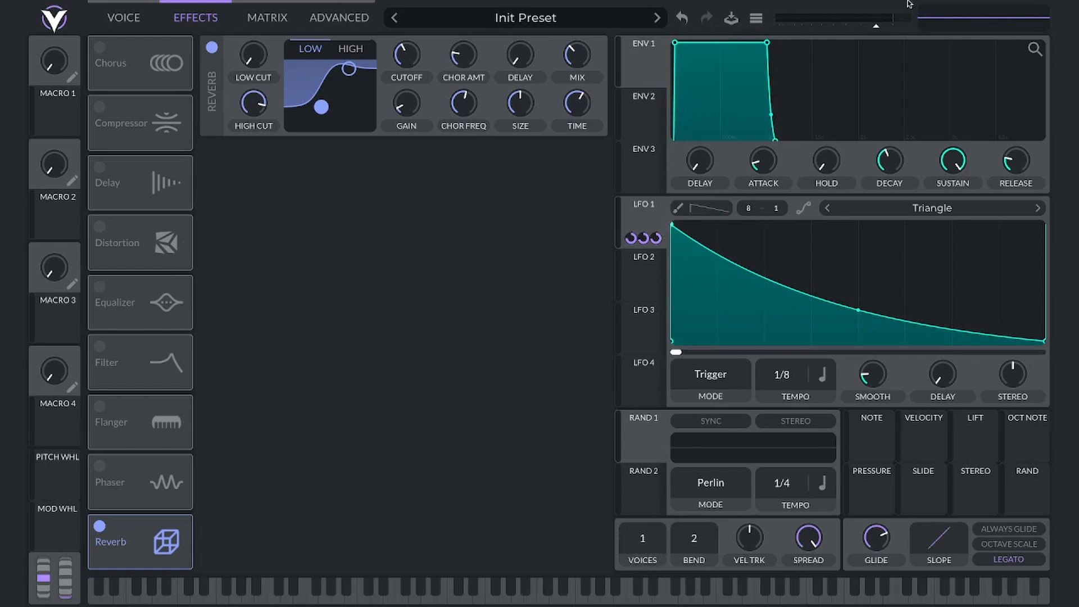
Shorten the glide time to about 0.013 seconds
mouse_move(910, 3)
mouse_move(882, 539)
drag(882, 539, 872, 579)
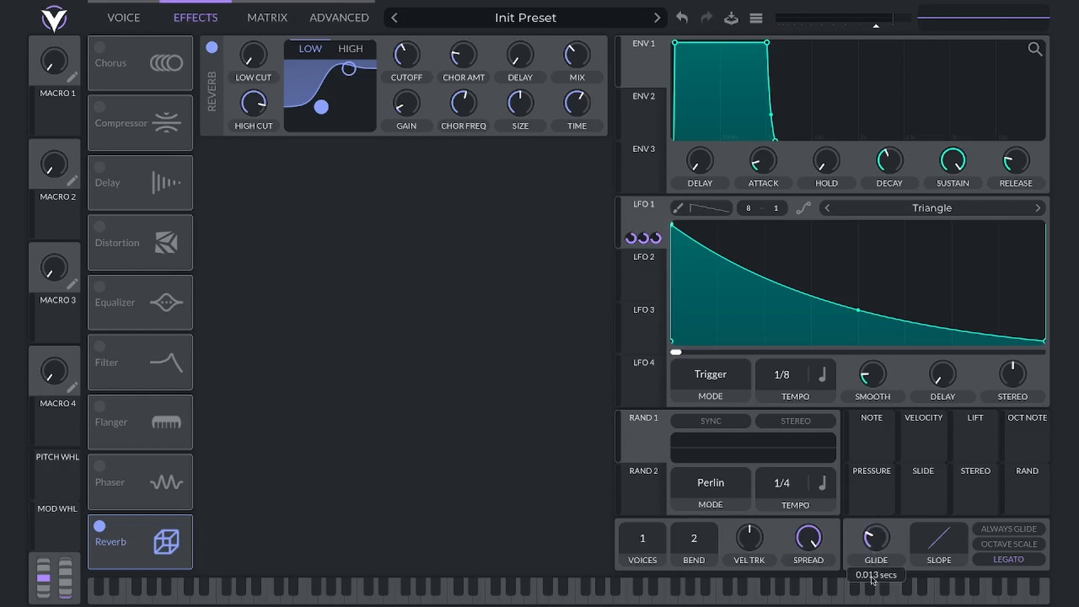
mouse_move(882, 601)
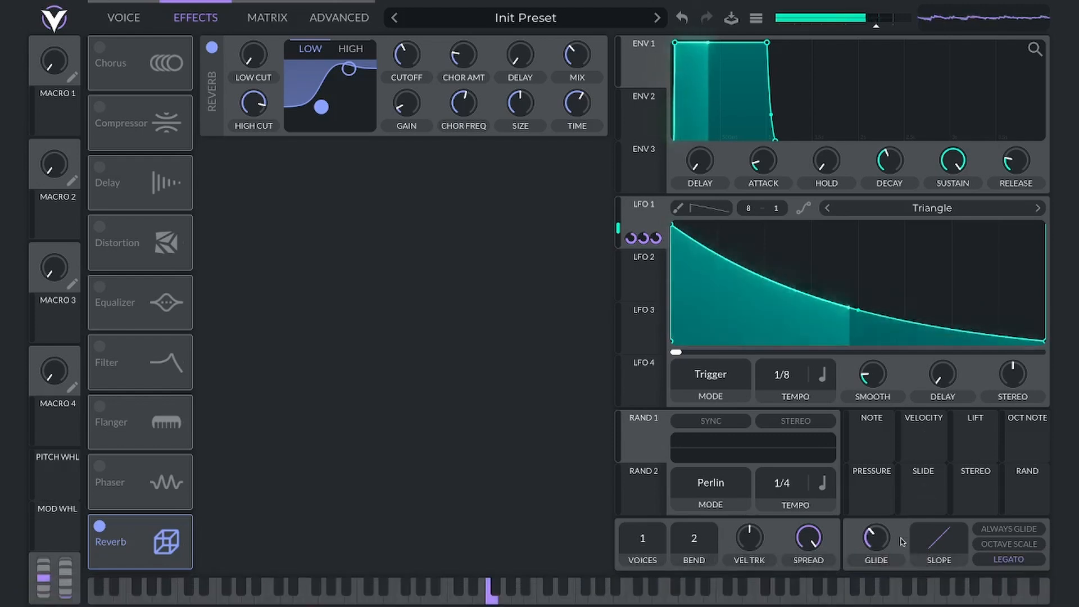
mouse_move(880, 546)
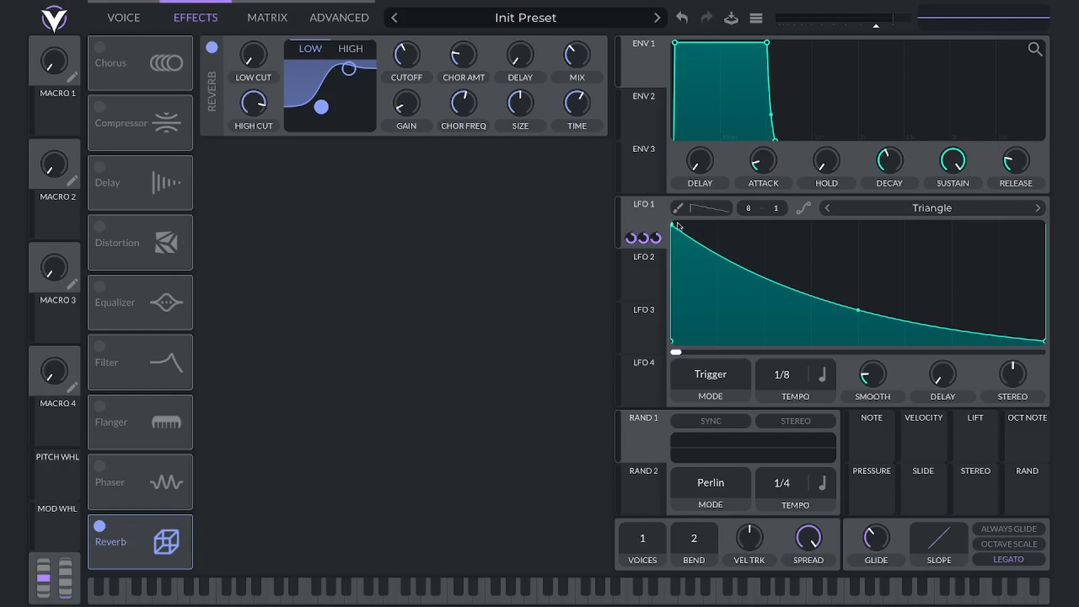
Enable Filter 1 for all three oscillators and modulate its cutoff with LFO 1 by about 76
mouse_move(665, 259)
click(131, 18)
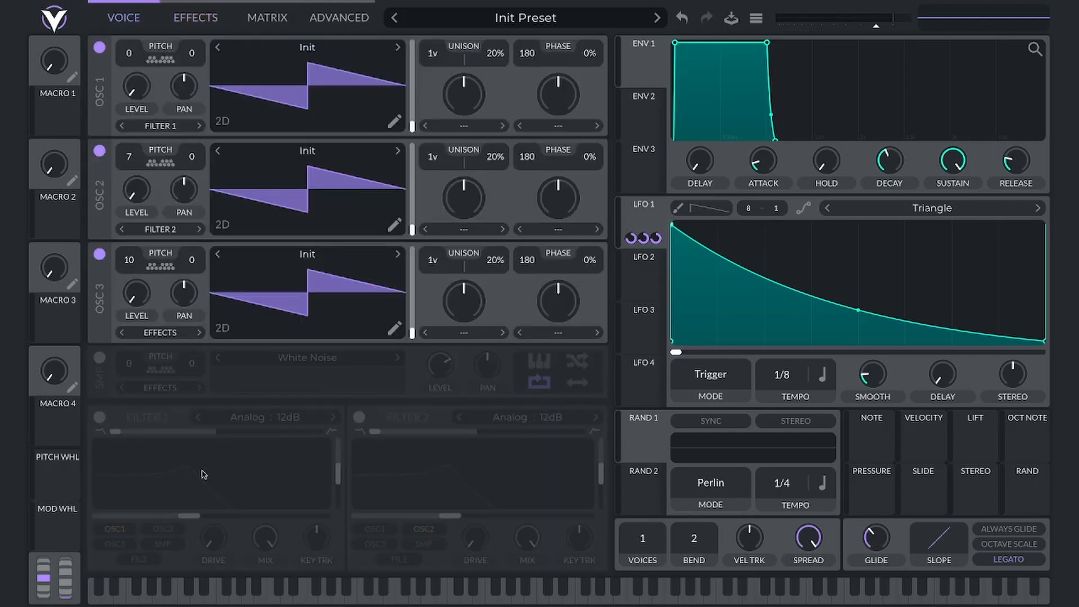
click(99, 417)
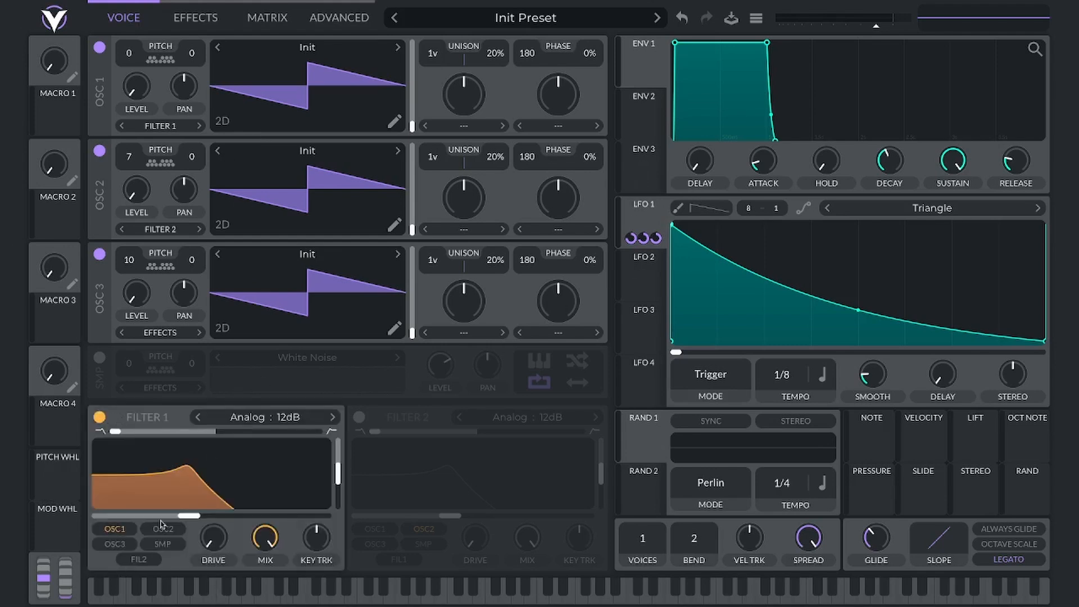
drag(643, 238, 187, 512)
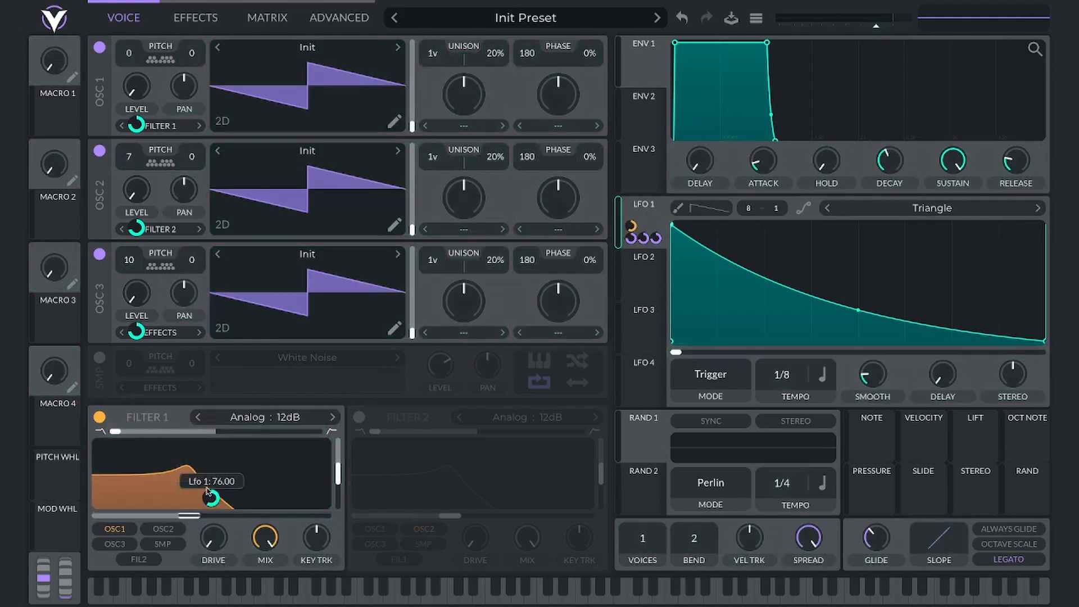
click(163, 529)
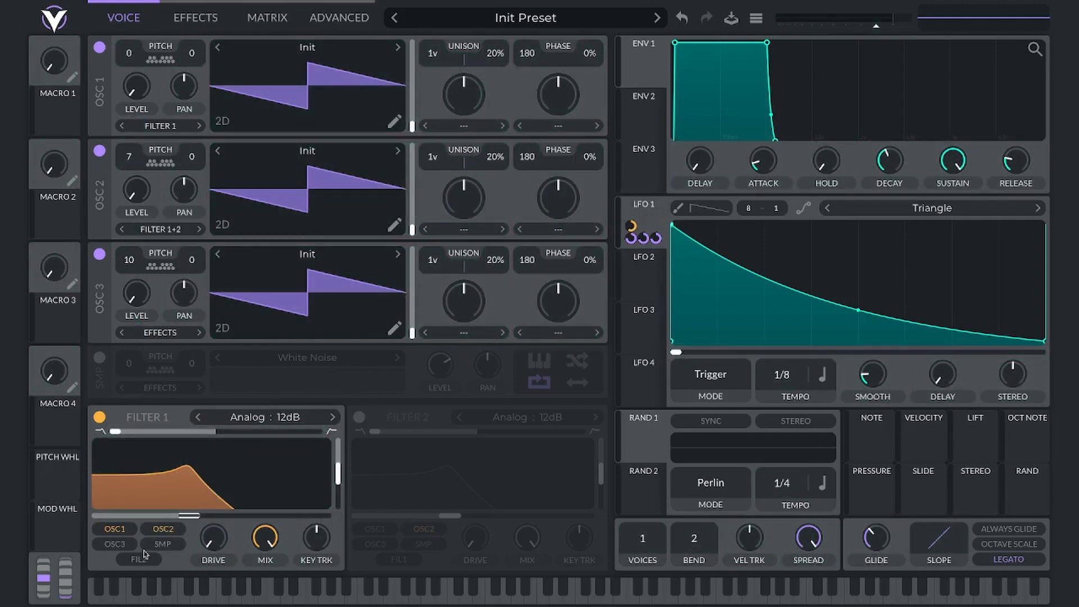
click(115, 544)
Assign Macro 1 to the amount of LFO 1's cutoff modulation, by about 81, and turn the macro up
drag(211, 498, 235, 488)
drag(57, 117, 189, 497)
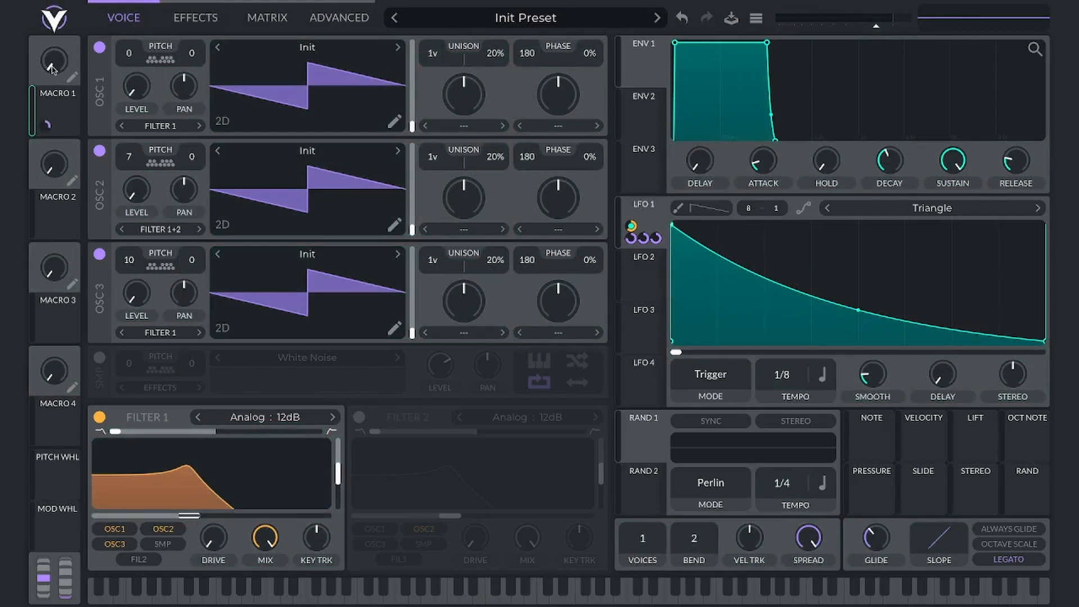
mouse_move(52, 68)
drag(51, 68, 130, 4)
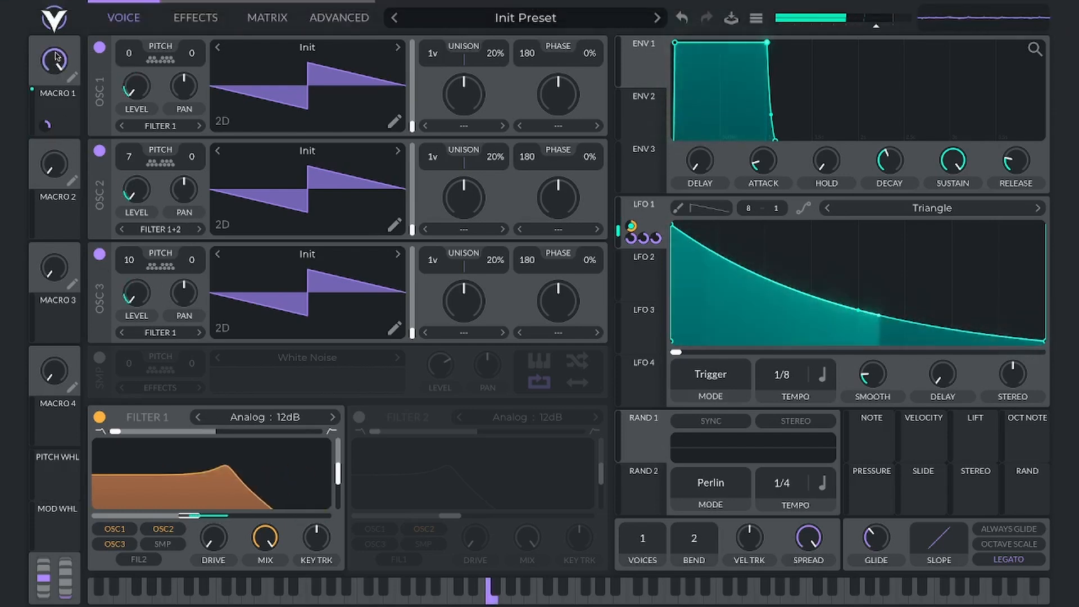
mouse_move(54, 71)
drag(54, 71, 62, 48)
drag(78, 90, 119, 77)
Rename Macro 1 to OPEN
mouse_move(48, 110)
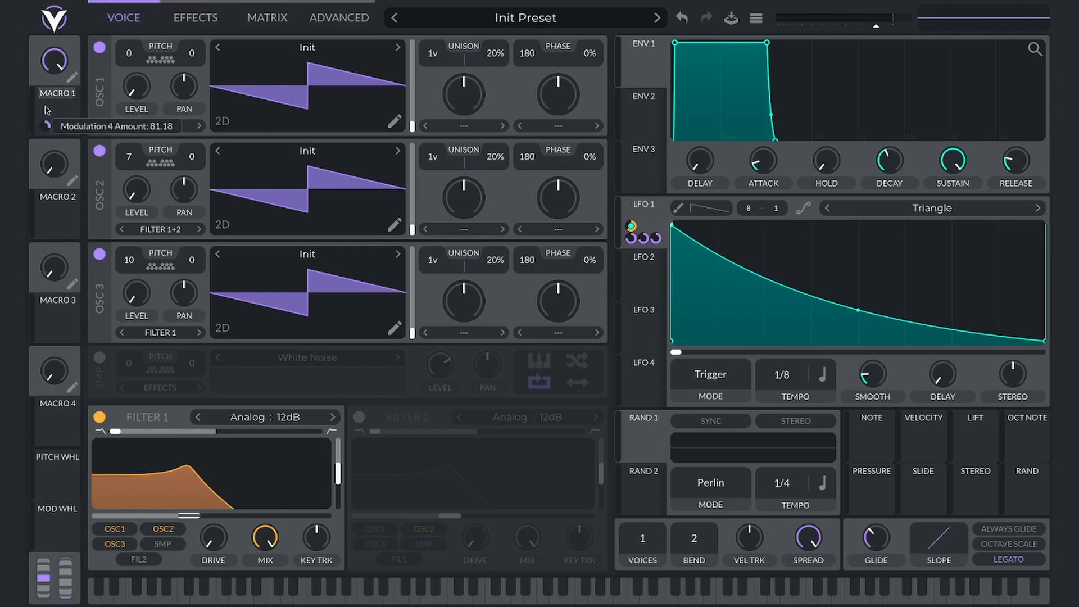
text(OPEN)
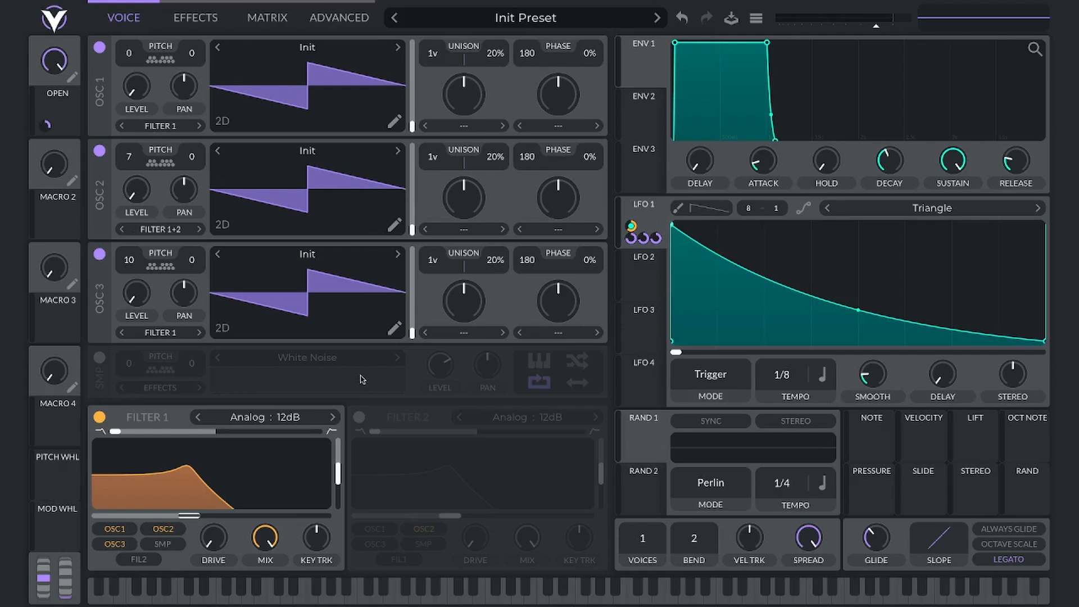
Modulate oscillator 1's transpose with LFO 2 and set the modulation amount to 24 semitones
mouse_move(651, 253)
click(635, 263)
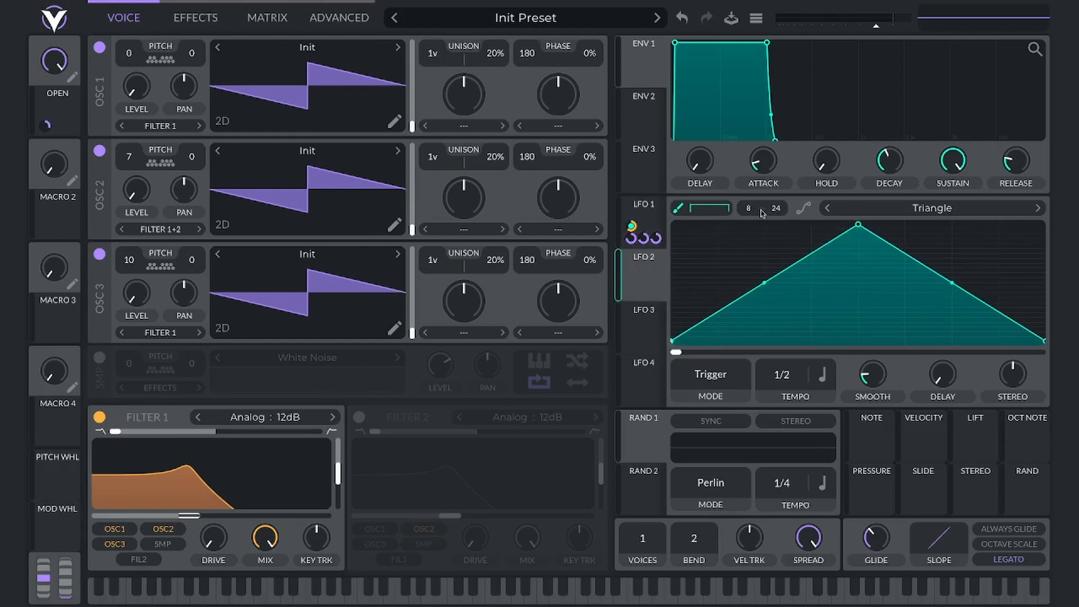
click(655, 212)
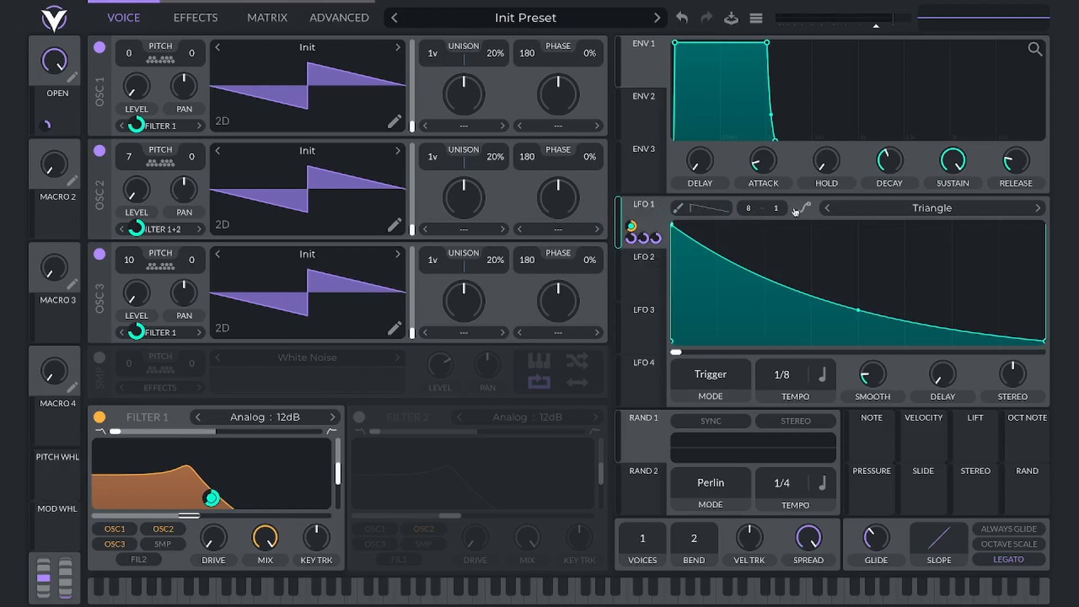
click(630, 267)
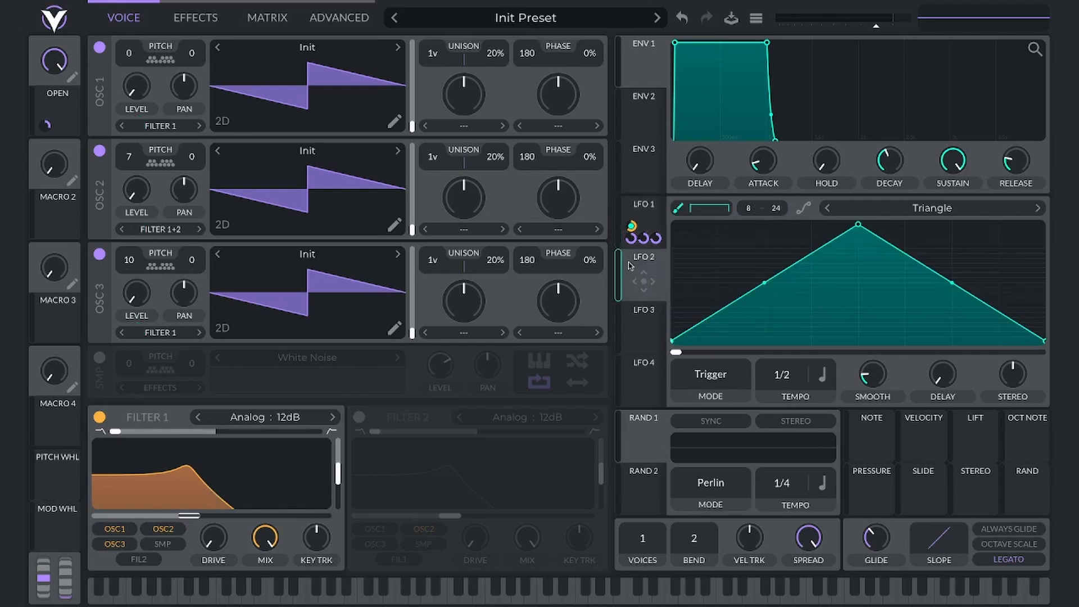
click(636, 316)
click(646, 259)
drag(652, 266, 136, 84)
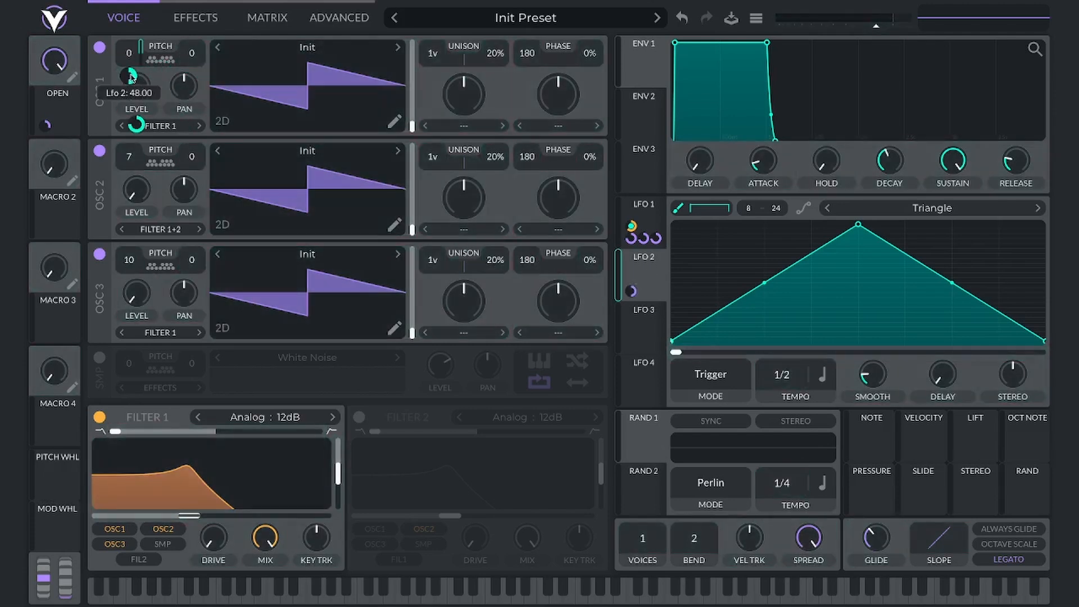
right_click(131, 77)
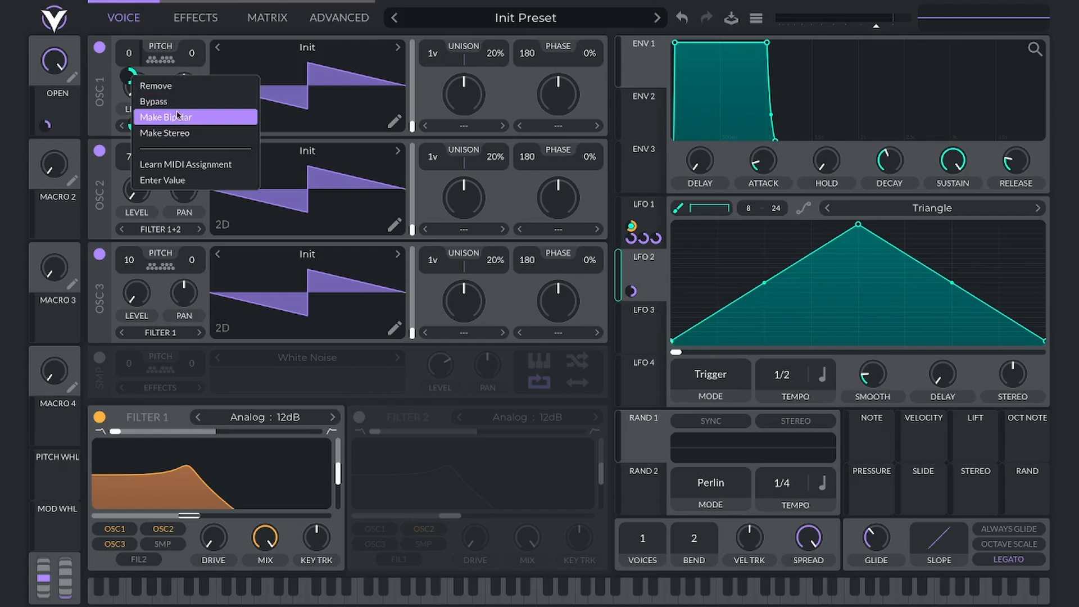
click(183, 181)
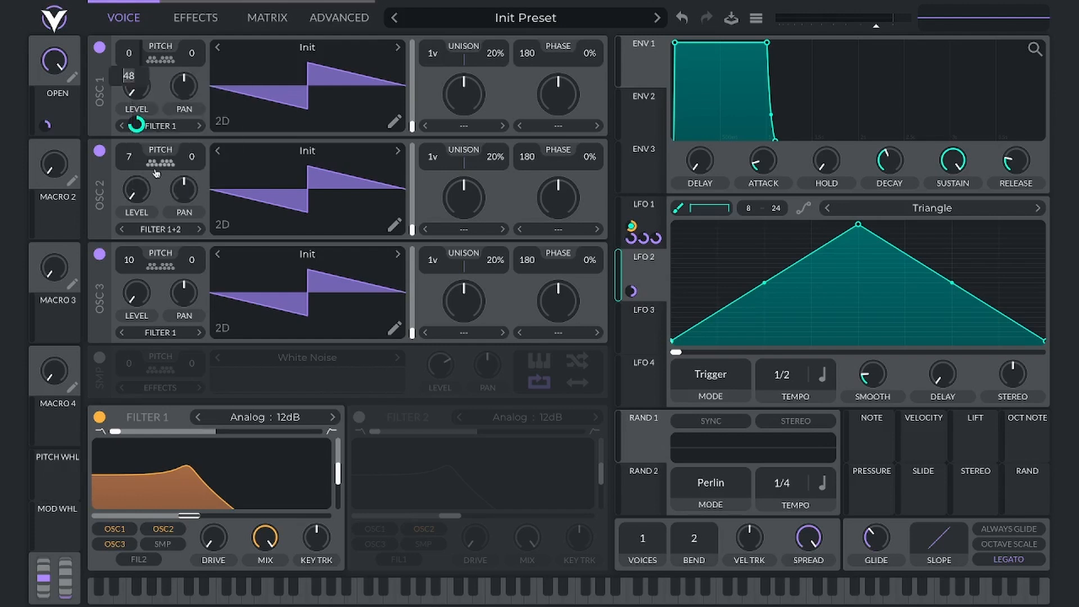
text(24ST)
key(Return)
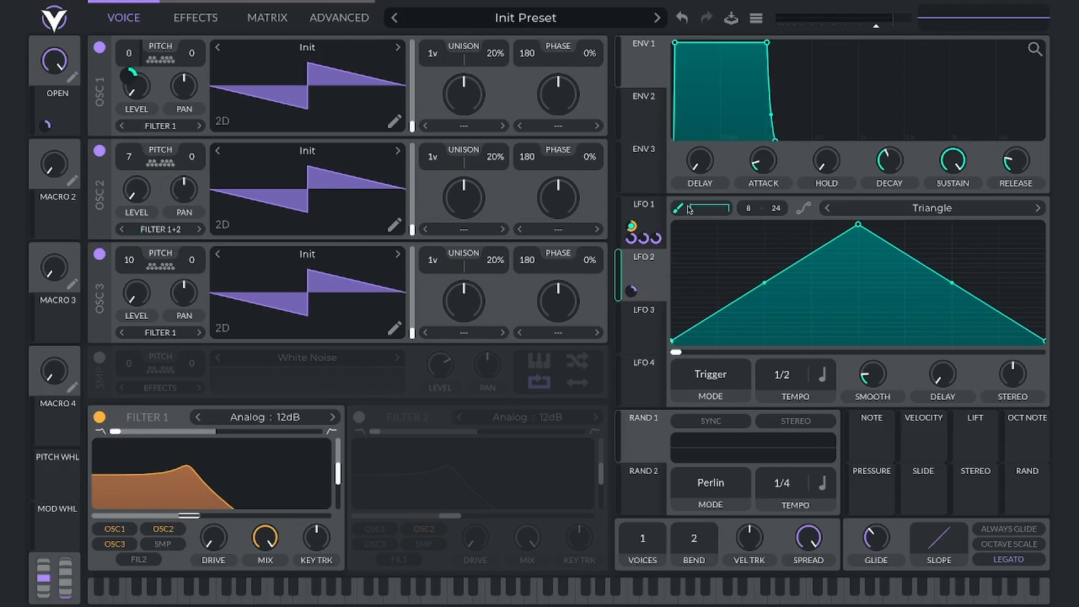
Modulate oscillator 2's transpose with LFO 2, entering an amount that matches oscillator 1's transpose modulation
mouse_move(639, 243)
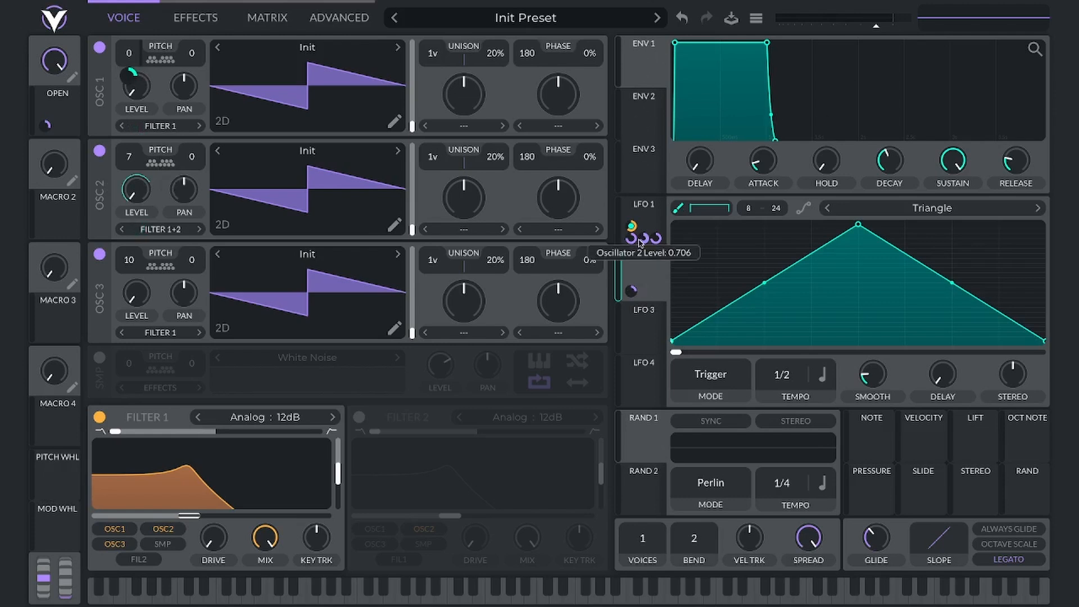
drag(645, 279, 131, 156)
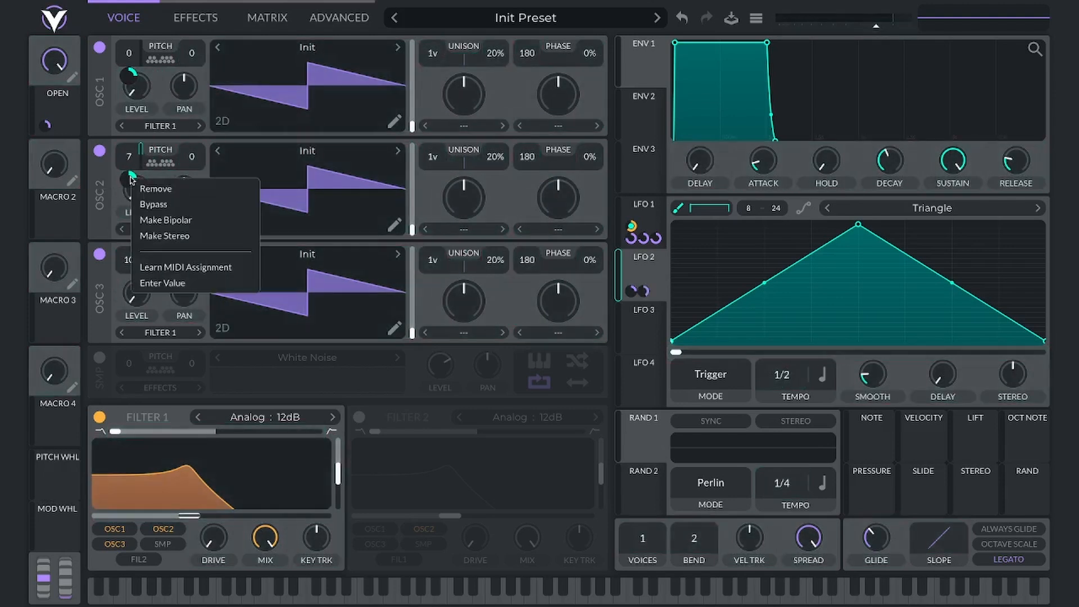
right_click(130, 178)
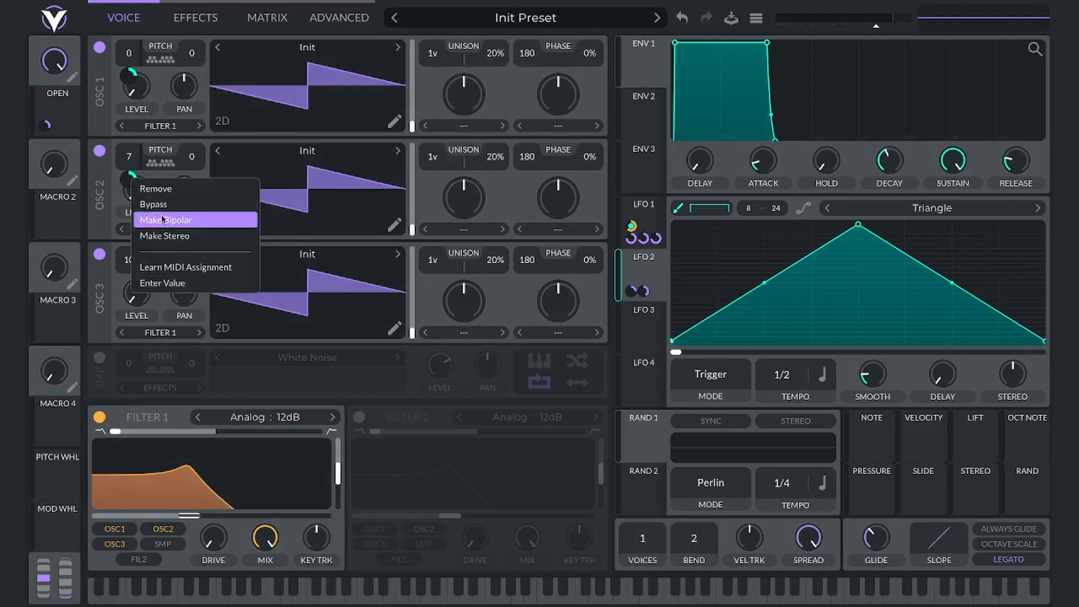
click(163, 283)
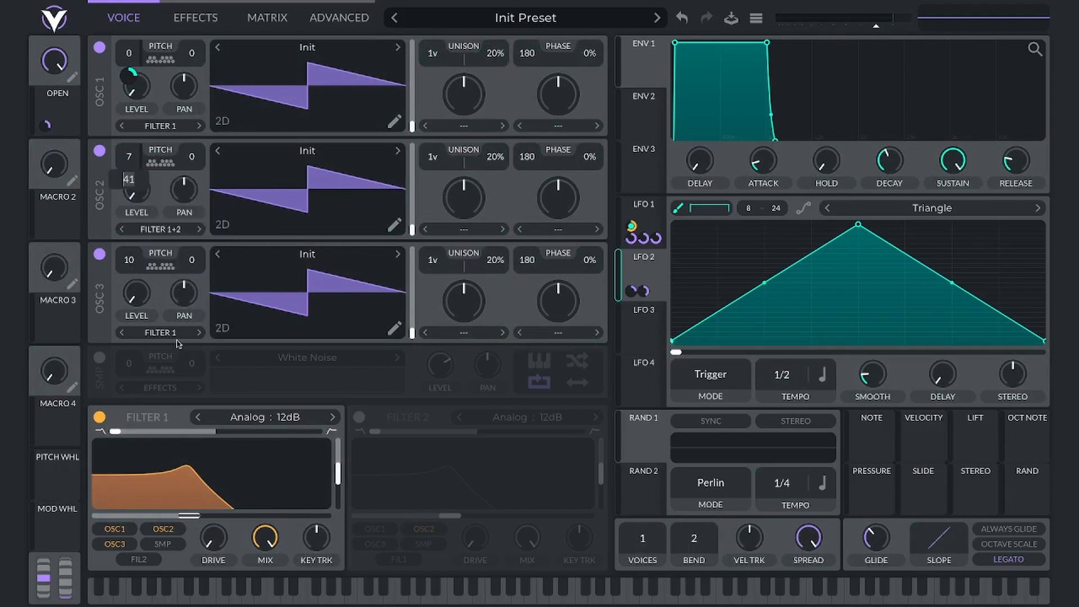
text(100)
key(Return)
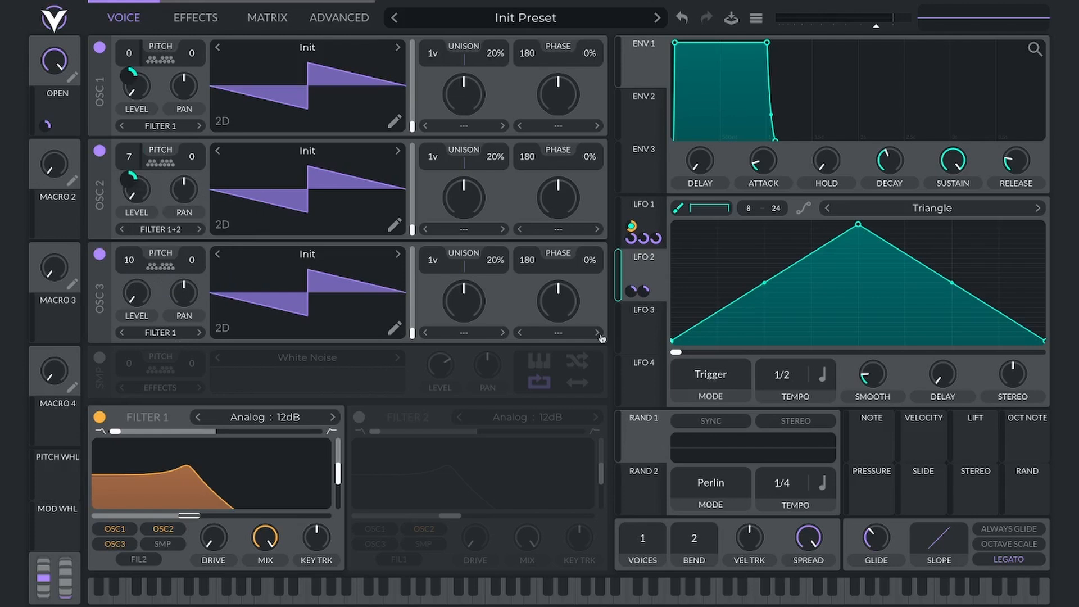
Modulate oscillator 3's transpose with LFO 2, entering an amount that matches the other two oscillators' transpose modulation
drag(638, 290, 131, 260)
right_click(130, 292)
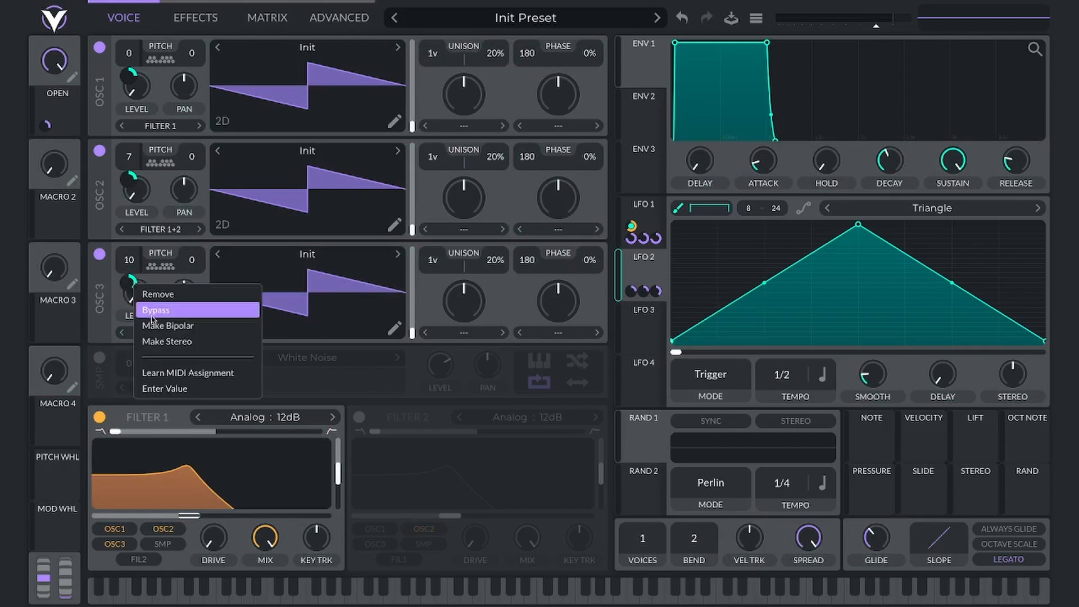
click(168, 388)
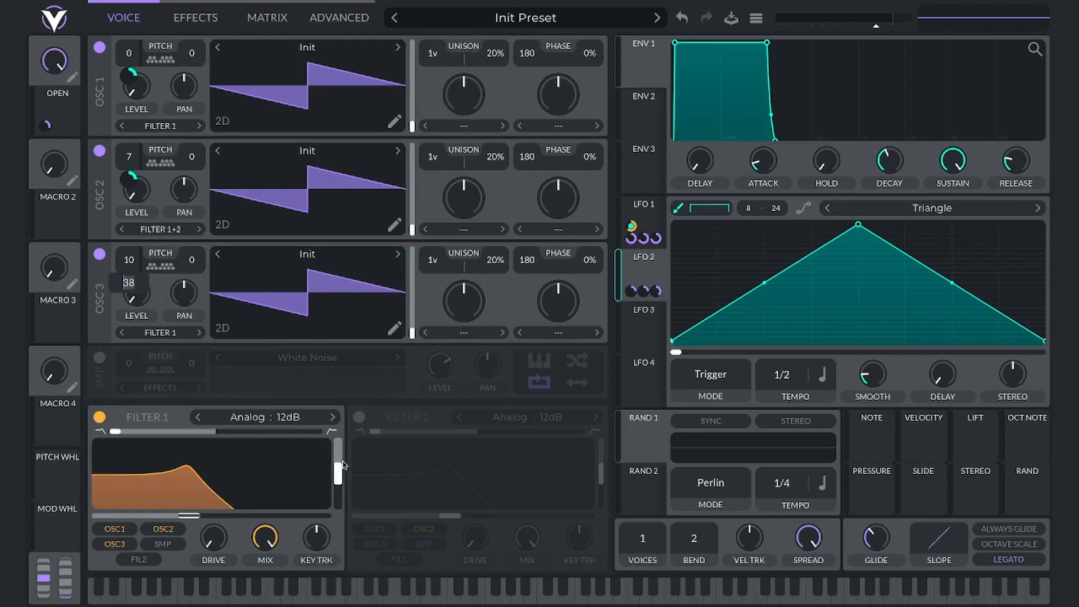
key(BackSpace)
key(BackSpace)
text(50)
key(Return)
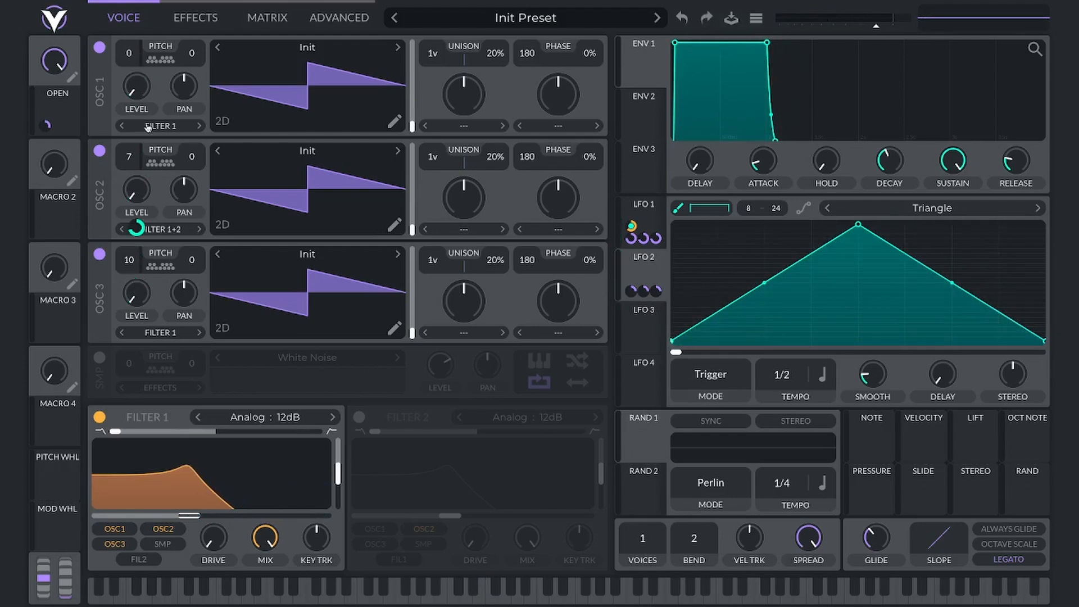
Turn off LFO 2's paint mode and raise the triangle's end points to about mid-height
click(711, 209)
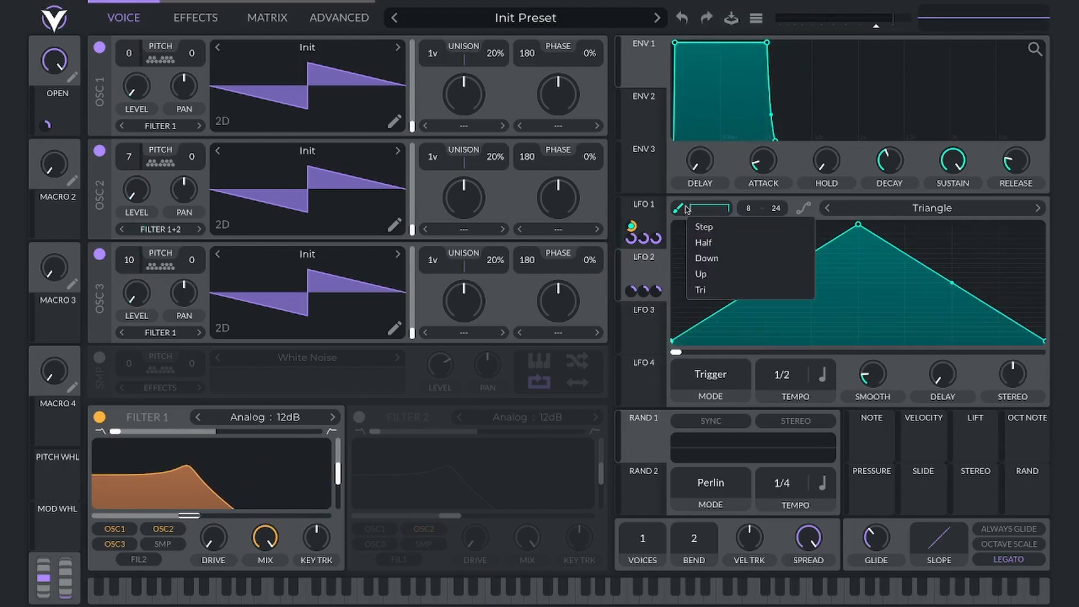
click(686, 209)
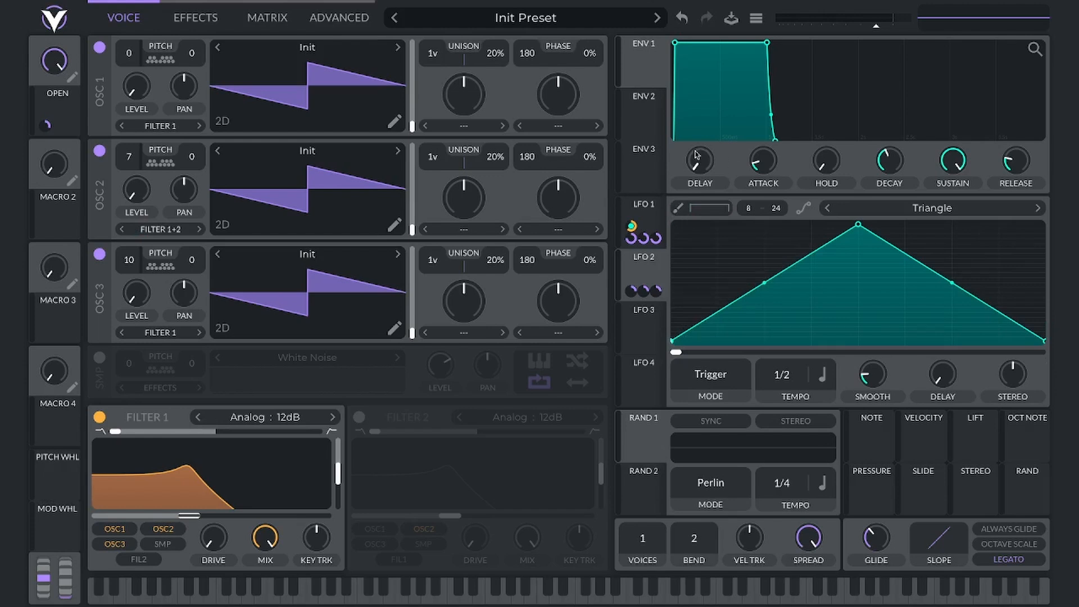
drag(673, 331, 673, 289)
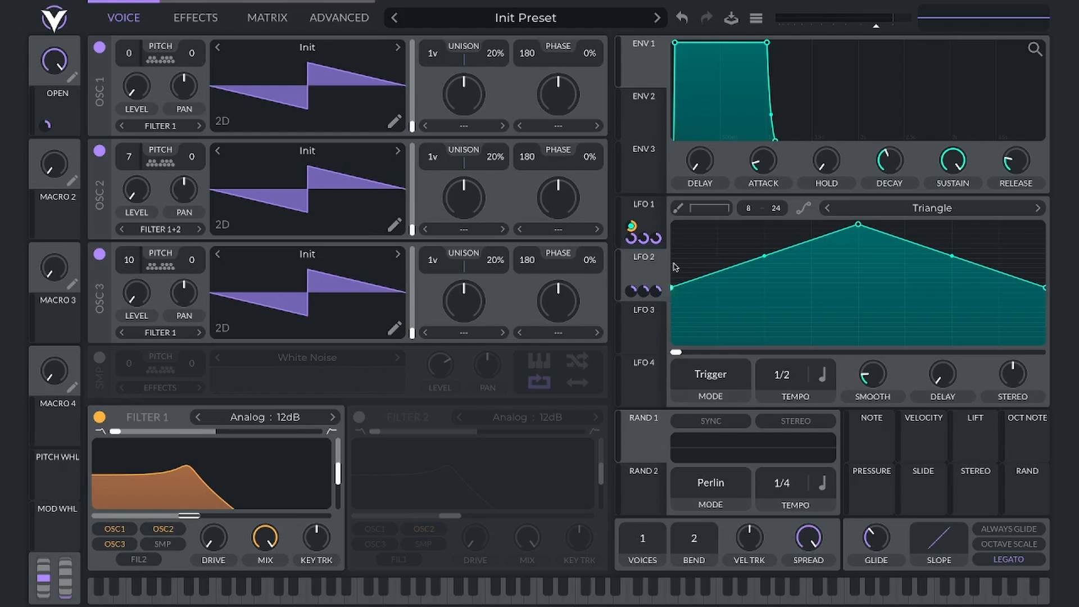
Turn LFO 2's paint mode back on with the Step shape and paint the first four grid columns as stairs rising from mid-height
click(678, 207)
click(710, 209)
click(712, 231)
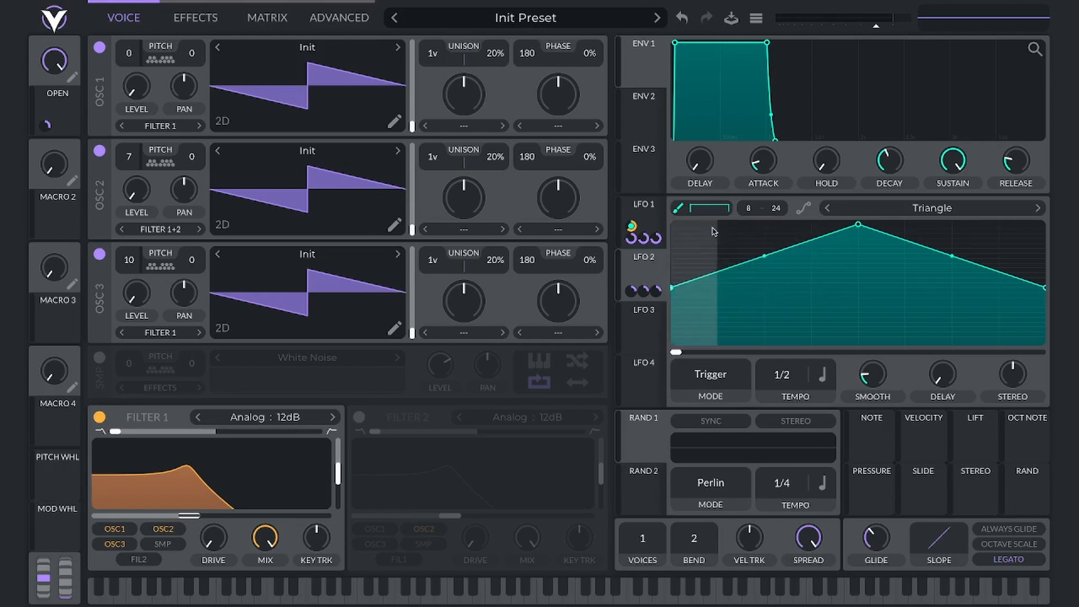
click(691, 290)
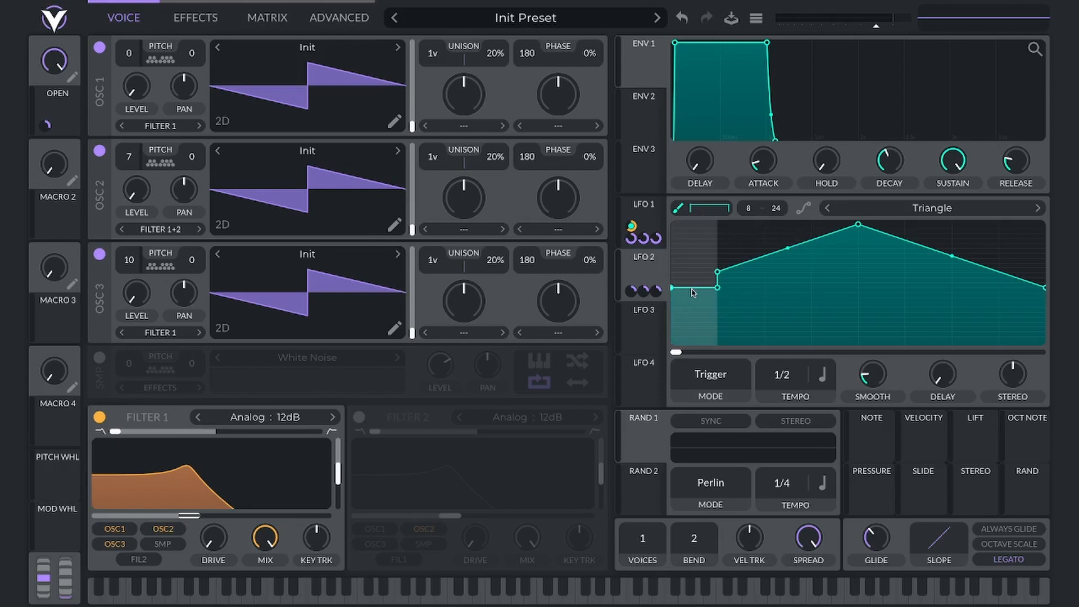
click(741, 275)
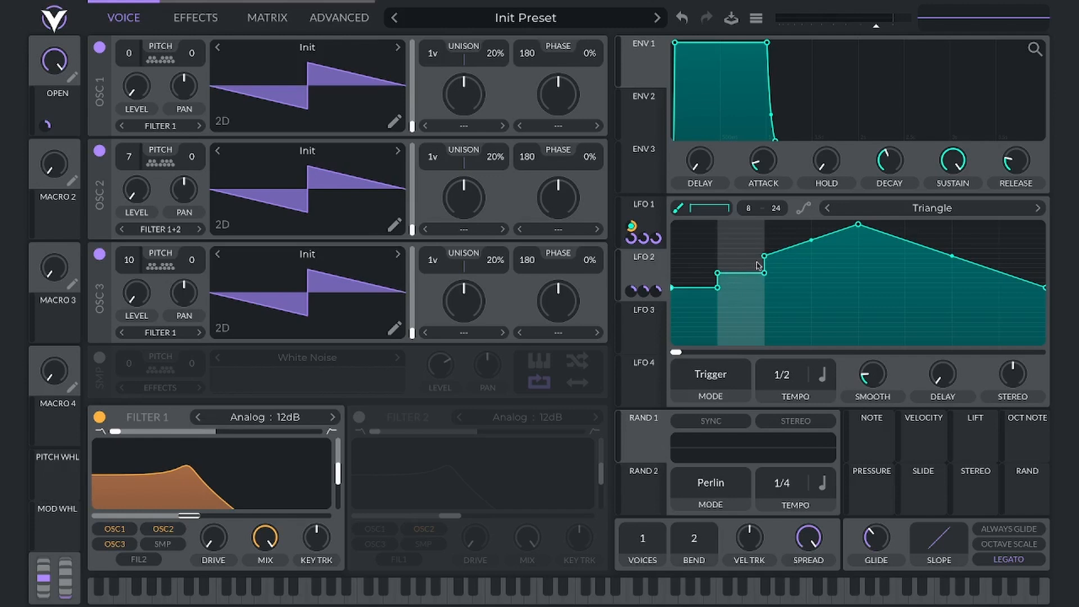
click(784, 254)
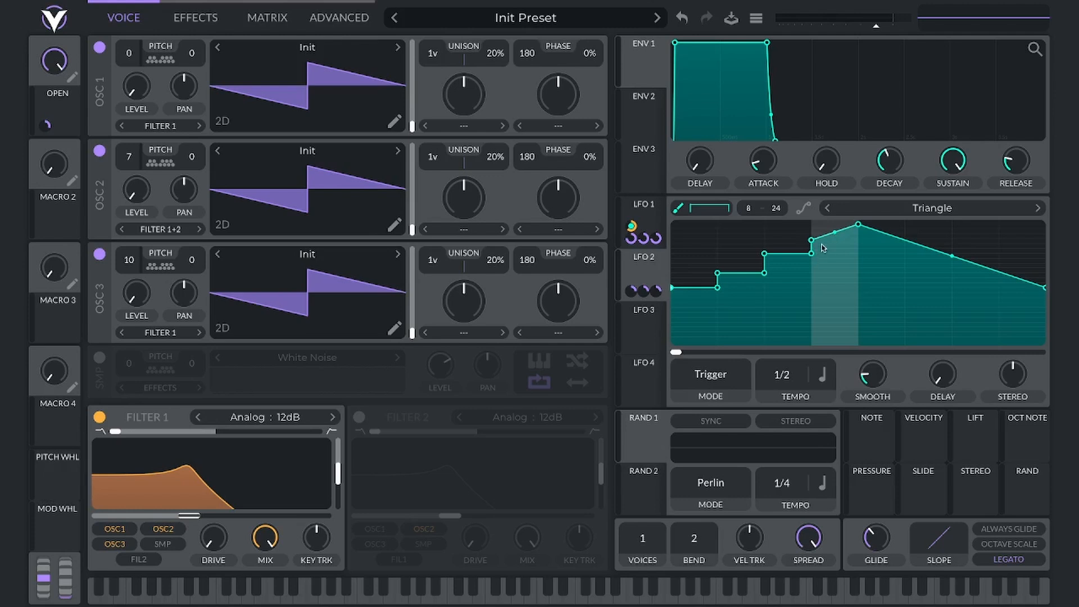
click(827, 238)
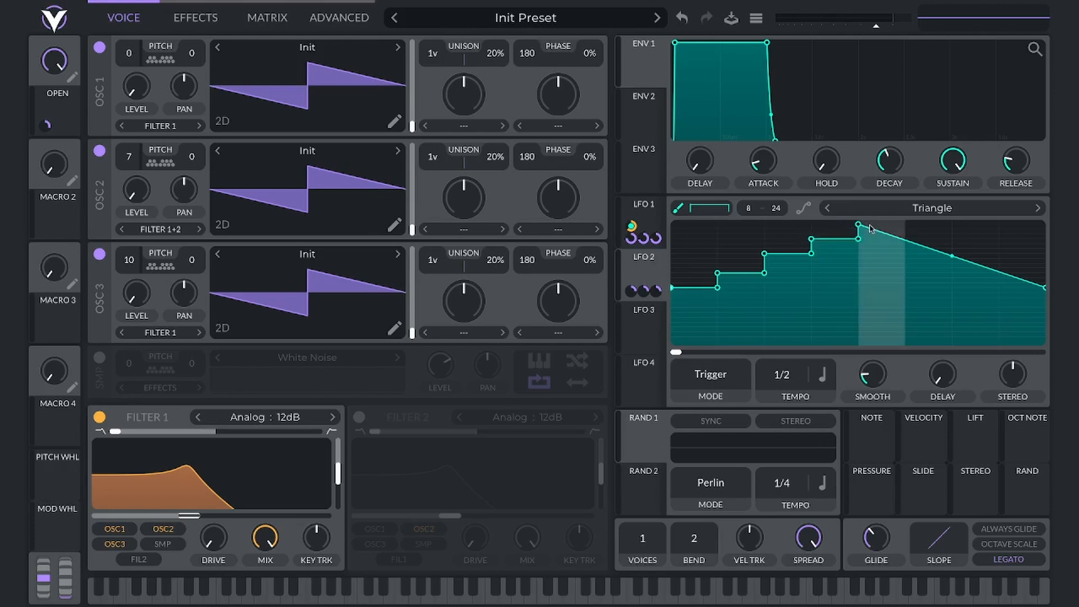
Paint LFO 2's last four grid columns as stairs descending from mid-height almost to the bottom
click(864, 290)
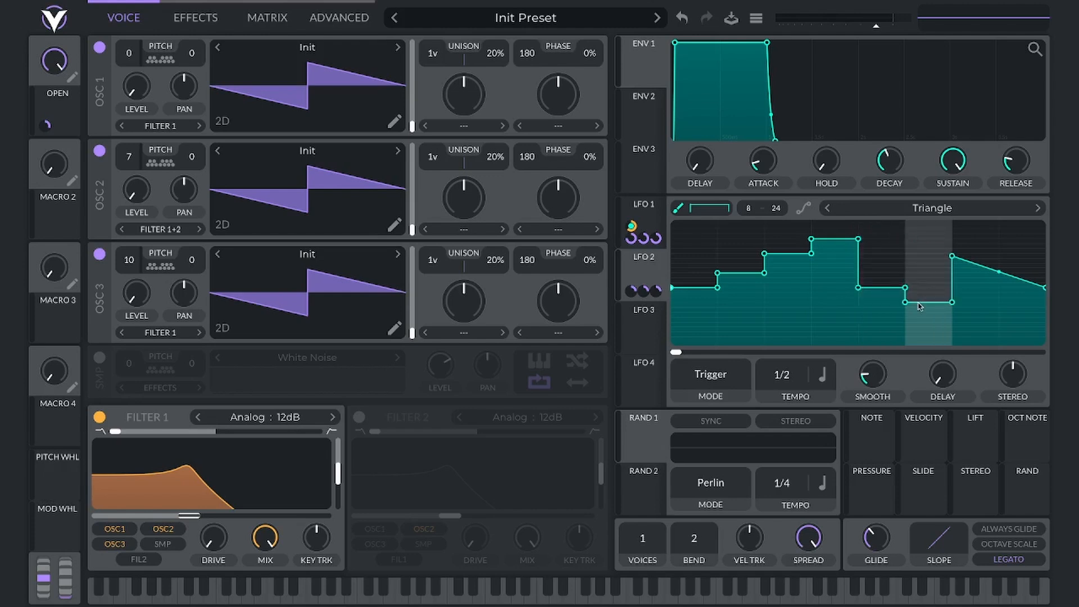
click(922, 303)
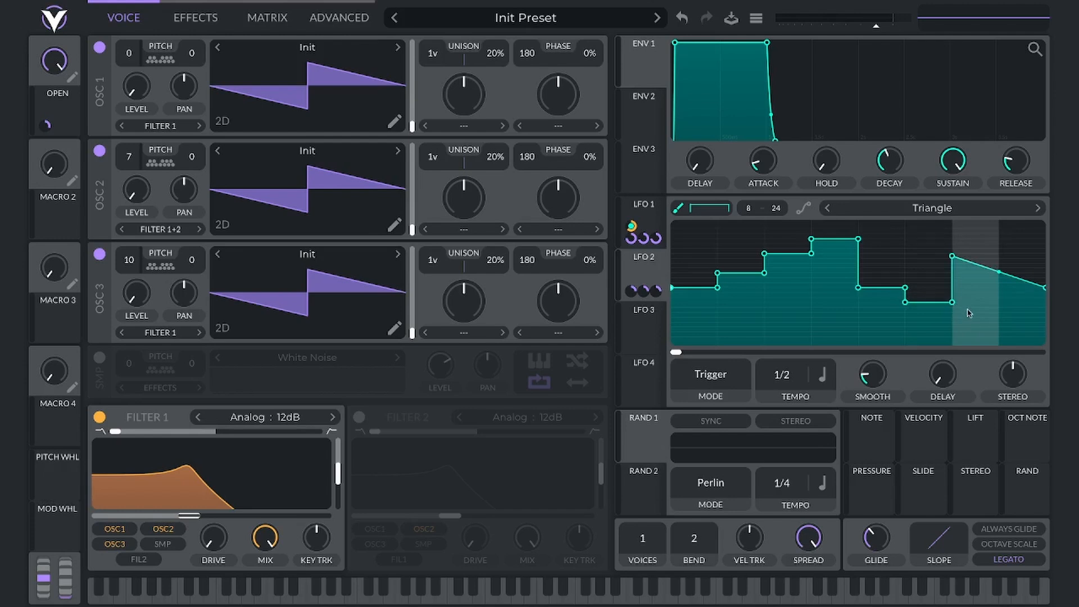
click(970, 326)
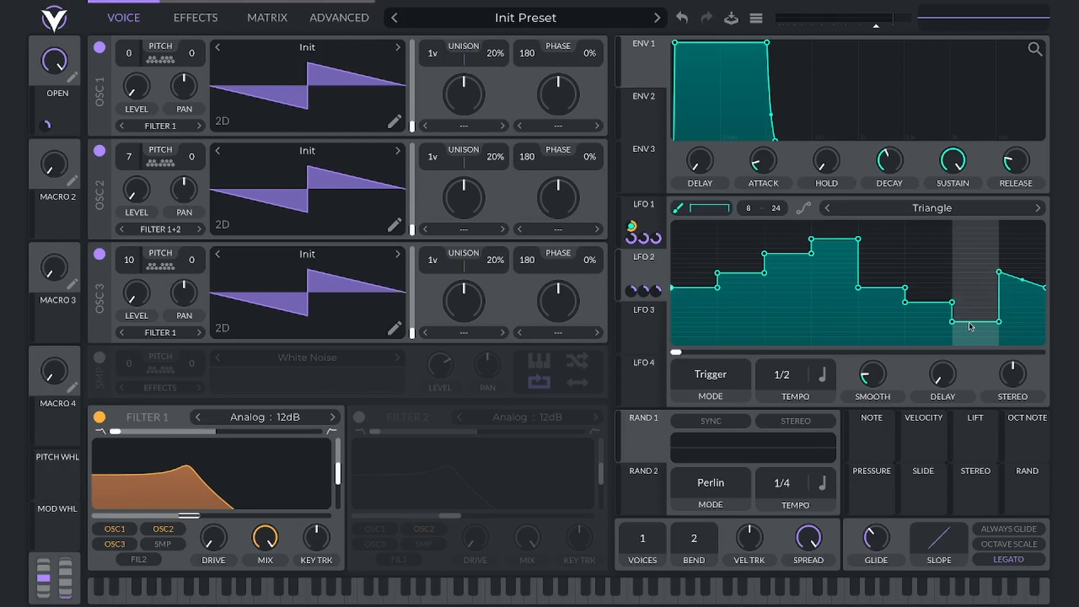
click(1017, 338)
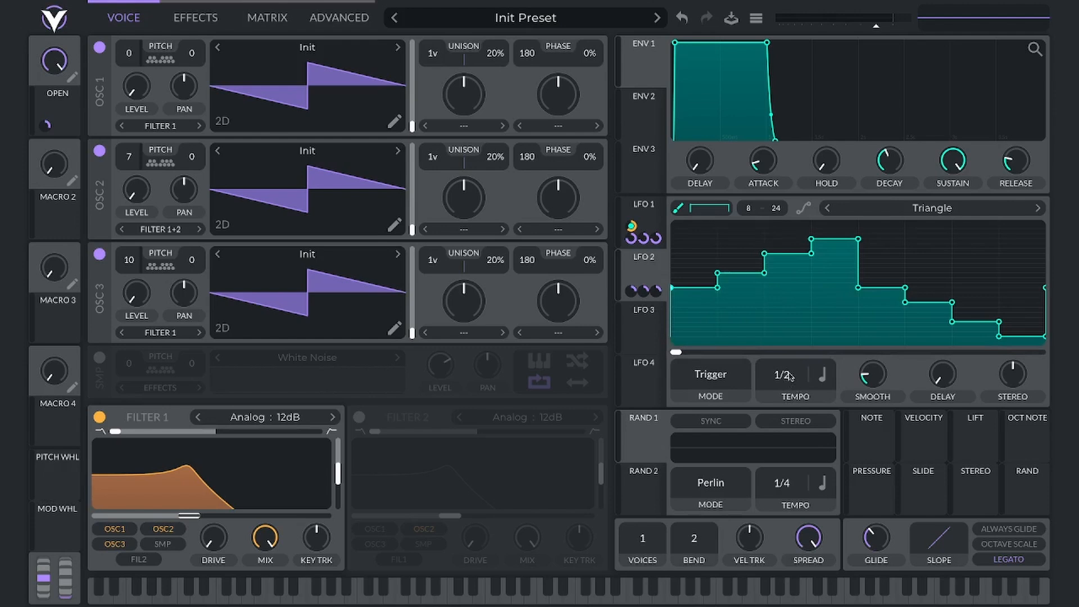
Try LFO 2 tempos between 1/32 and 2/1, and set the tempo to 1/1
drag(789, 376, 790, 381)
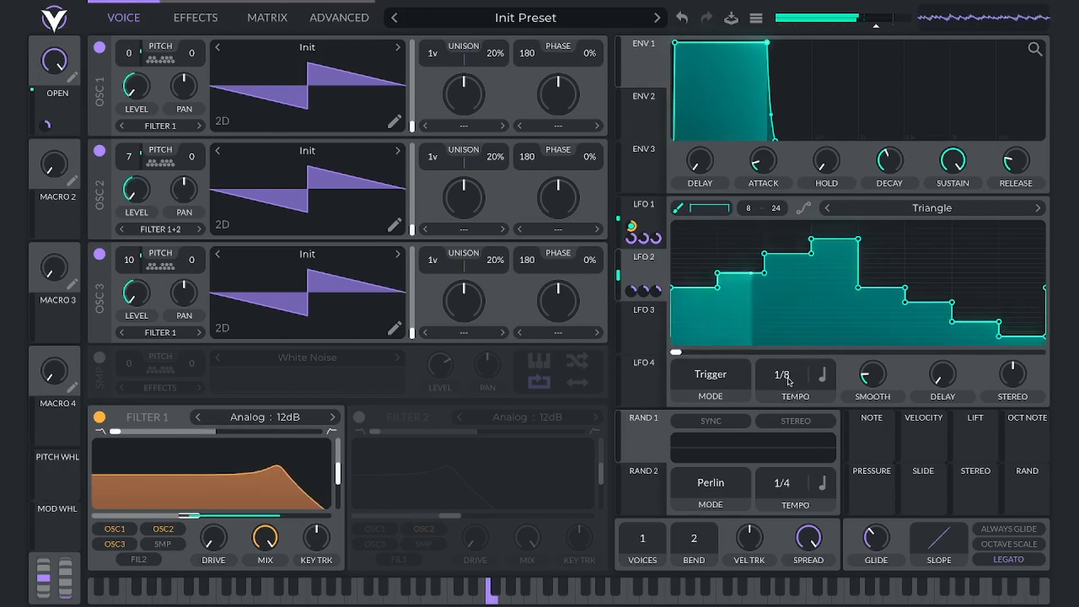
scroll(788, 381, down, 2)
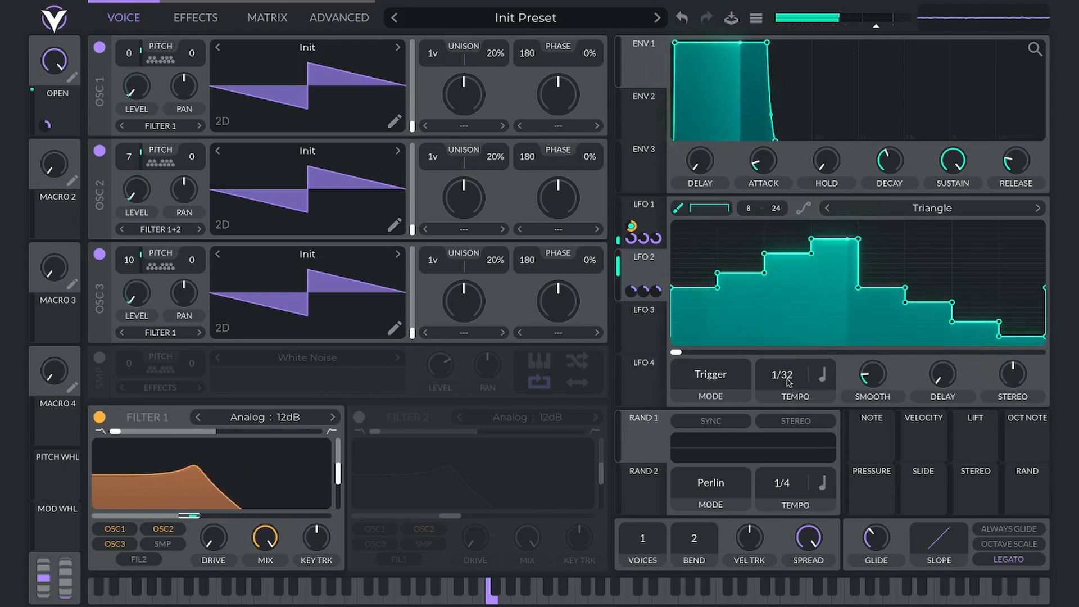
scroll(790, 381, up, 1)
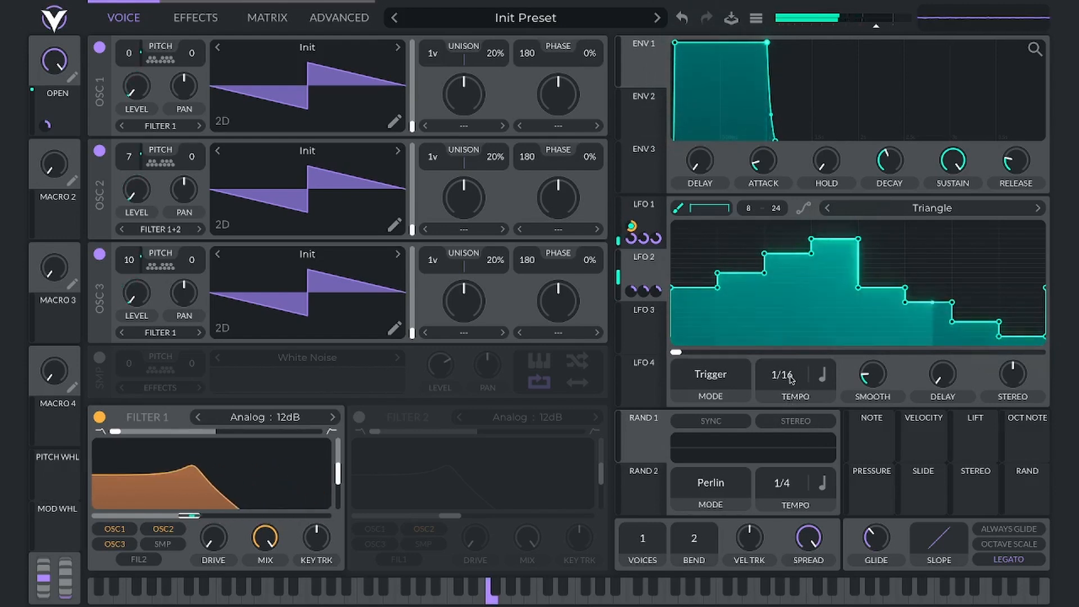
scroll(790, 380, up, 1)
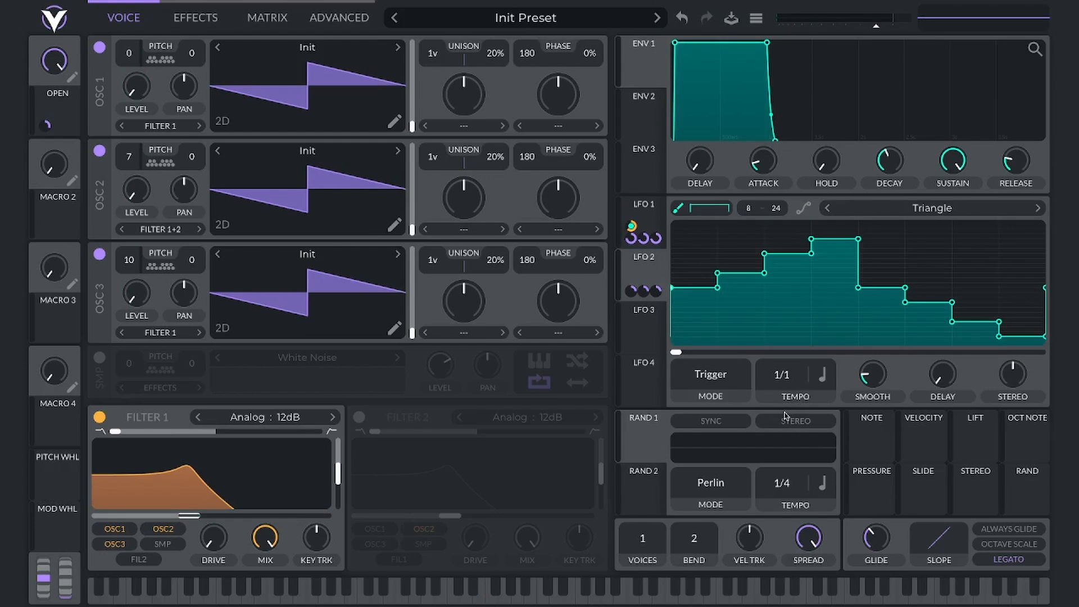
scroll(790, 380, down, 1)
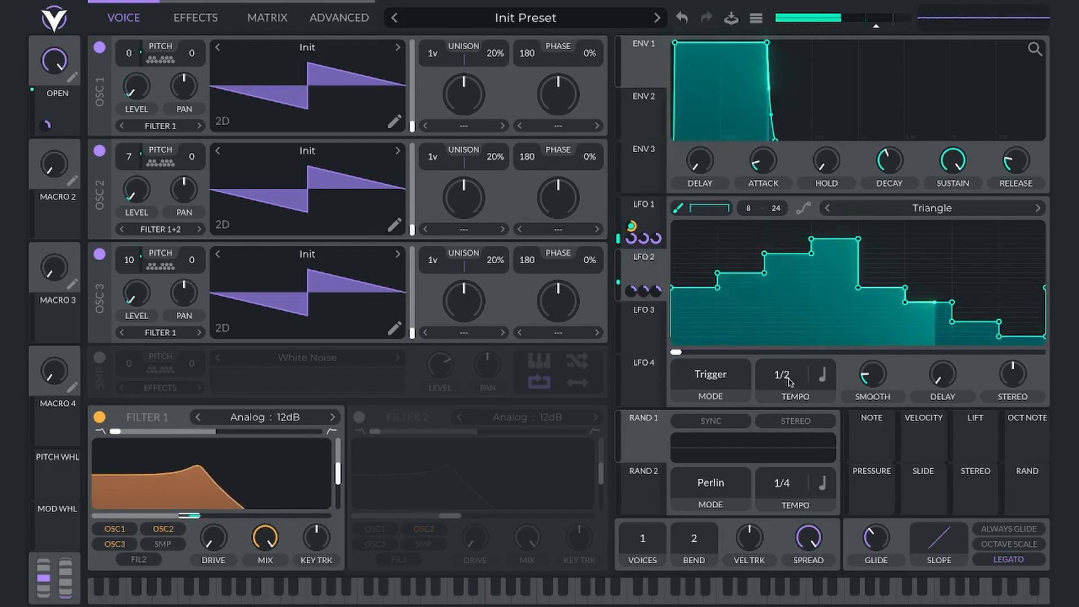
scroll(789, 380, up, 2)
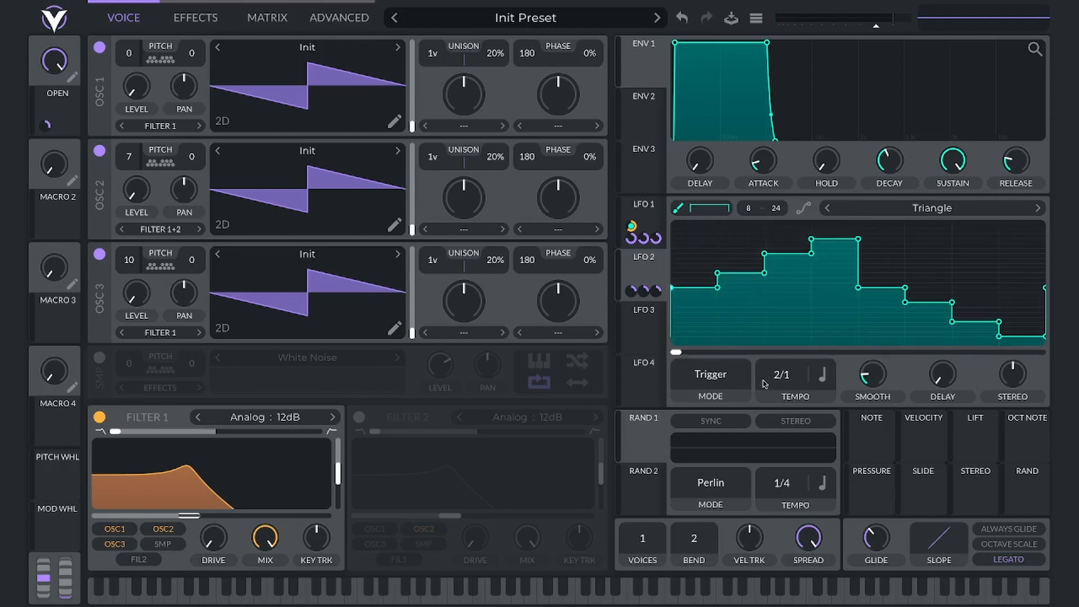
drag(781, 375, 783, 366)
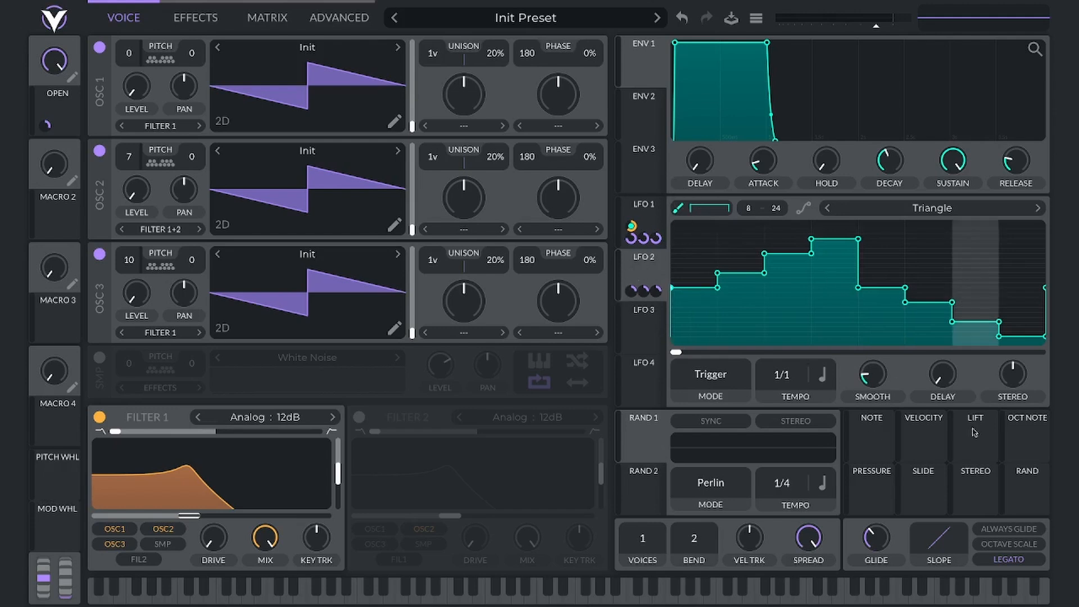
Raise LFO 2's delay to 4 seconds
drag(950, 380, 949, 343)
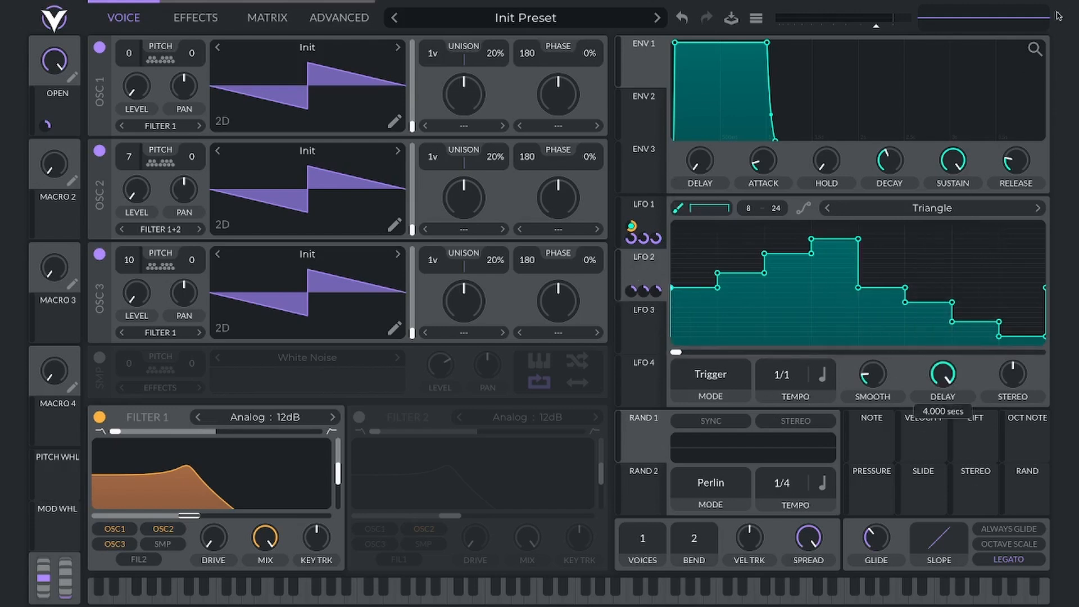
Set LFO 2's tempo to 32/1, and set LFO 3's vertical grid to 24
drag(779, 374, 768, 504)
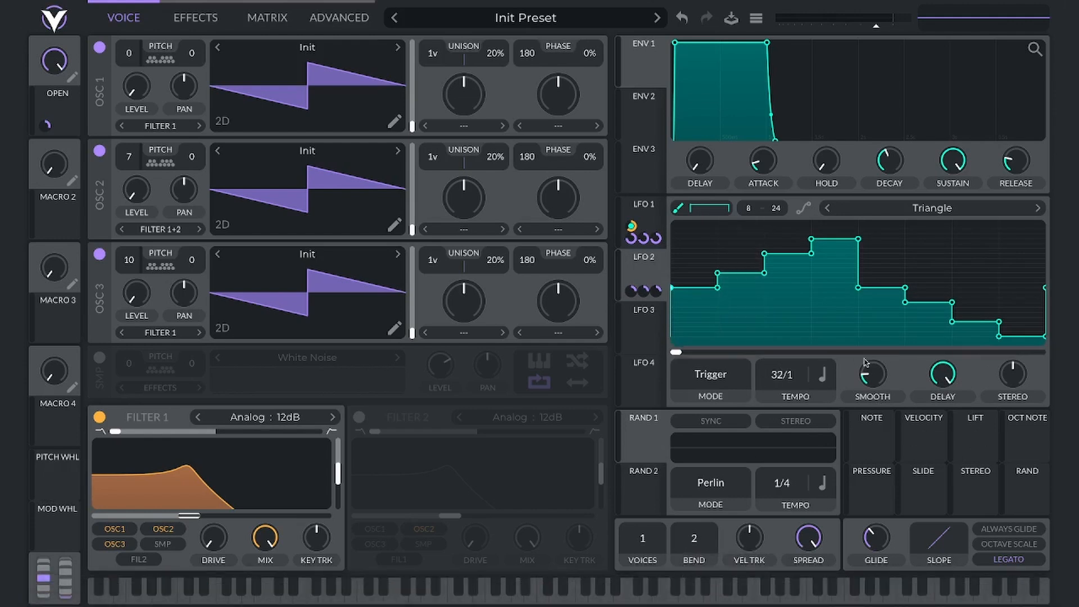
mouse_move(944, 359)
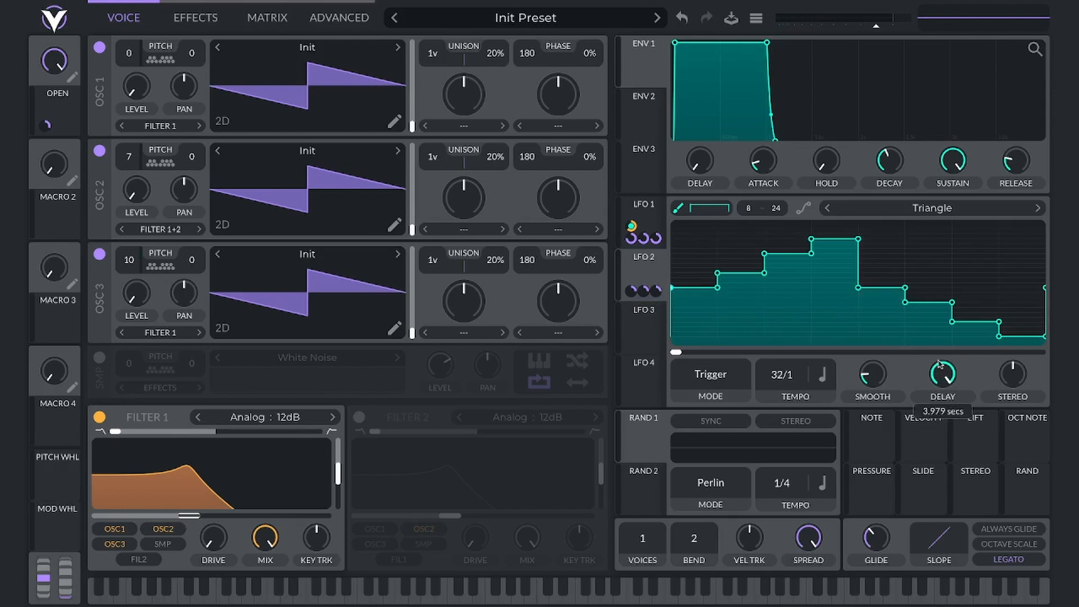
click(634, 319)
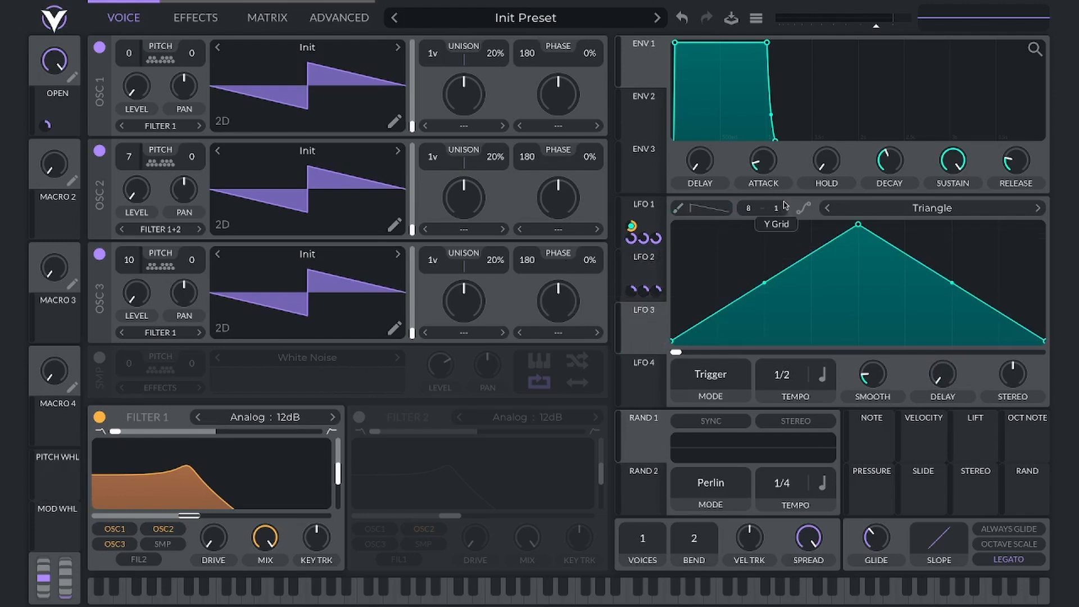
drag(785, 213, 787, 205)
Assign LFO 3 to oscillator 1's transpose and set the modulation amount to 24 semitones
mouse_move(640, 345)
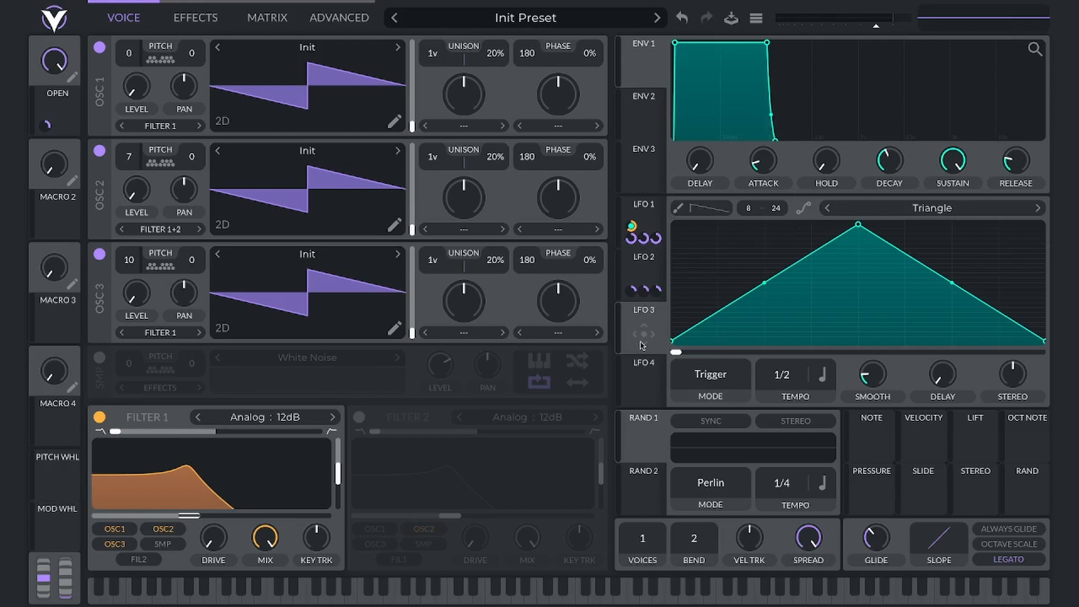
drag(645, 328, 131, 82)
right_click(129, 80)
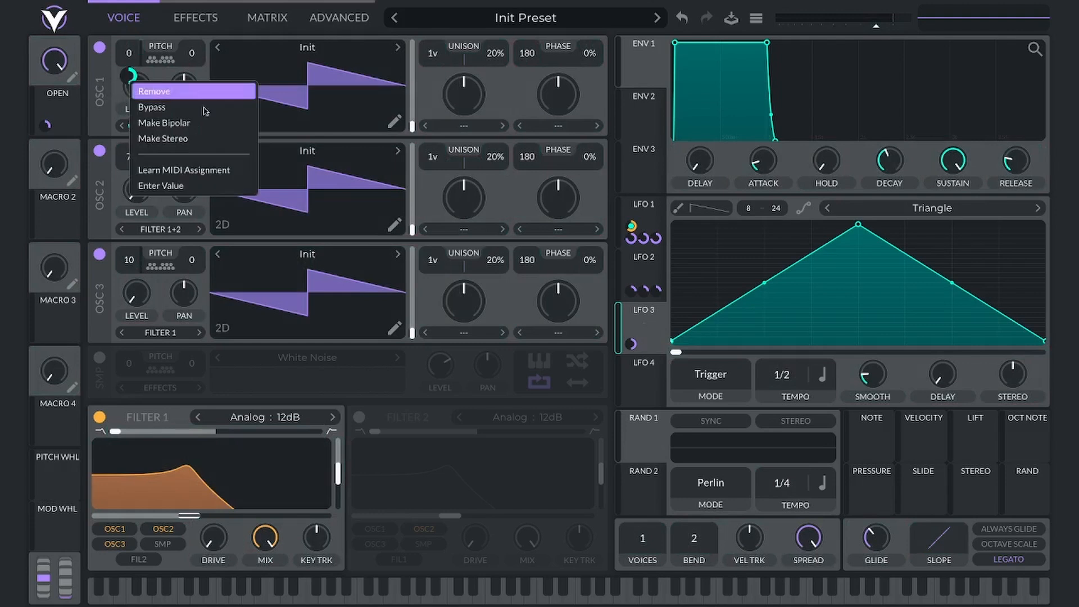
click(169, 181)
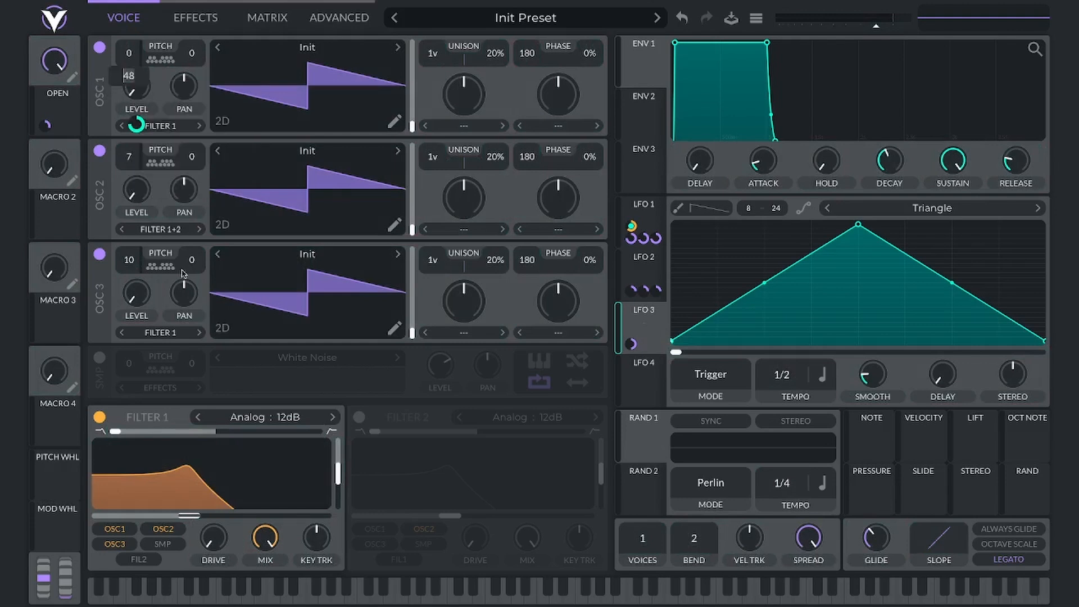
text(24ST)
key(Return)
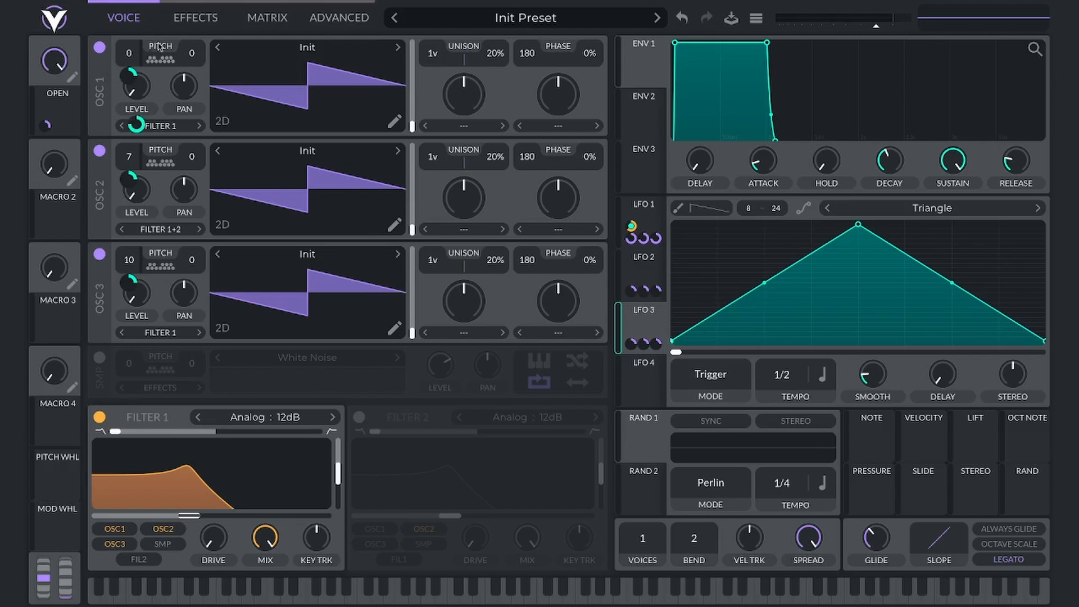
Set oscillator 1's transpose snap to the notes C, E and G
click(165, 61)
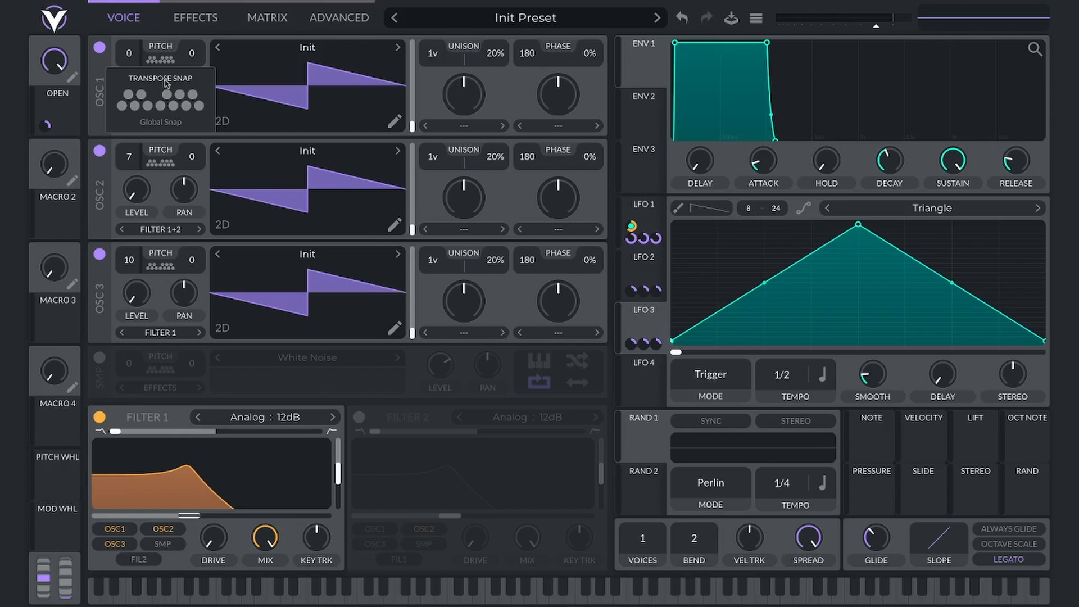
click(122, 105)
click(146, 106)
click(172, 105)
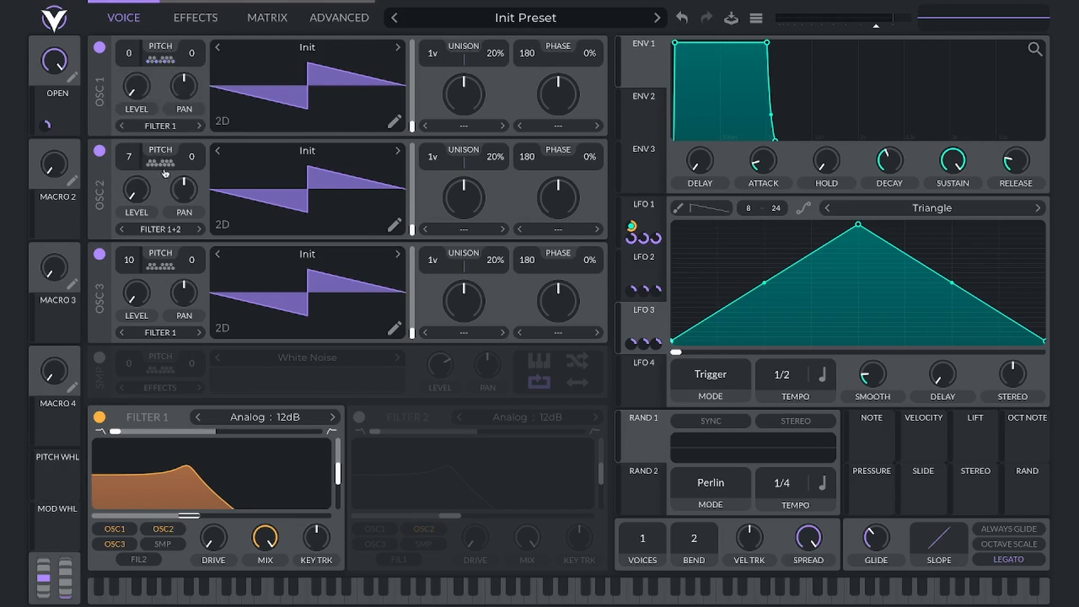
Set oscillator 2's transpose snap to the notes C, E, G and B
mouse_move(158, 153)
click(122, 209)
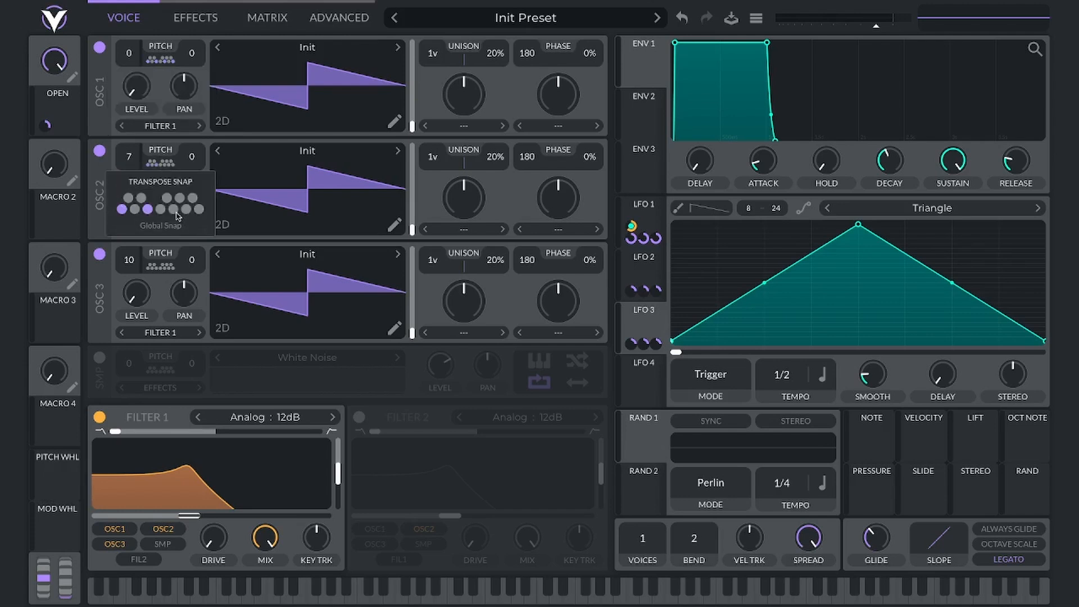
click(173, 209)
click(199, 209)
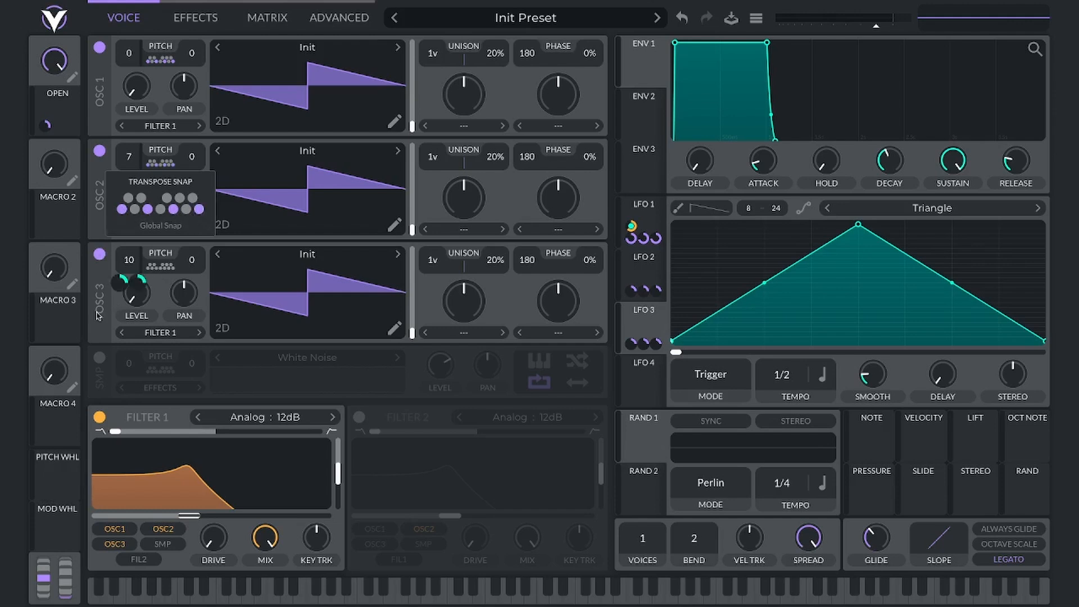
Set oscillator 3's transpose snap to the notes C, E, G and B
mouse_move(160, 266)
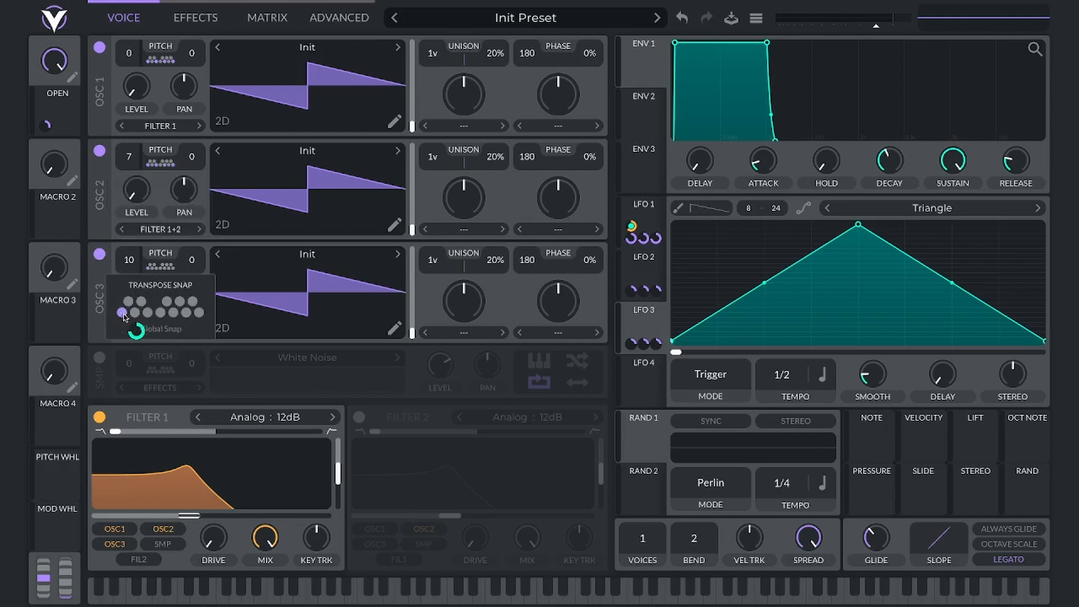
click(148, 312)
click(199, 312)
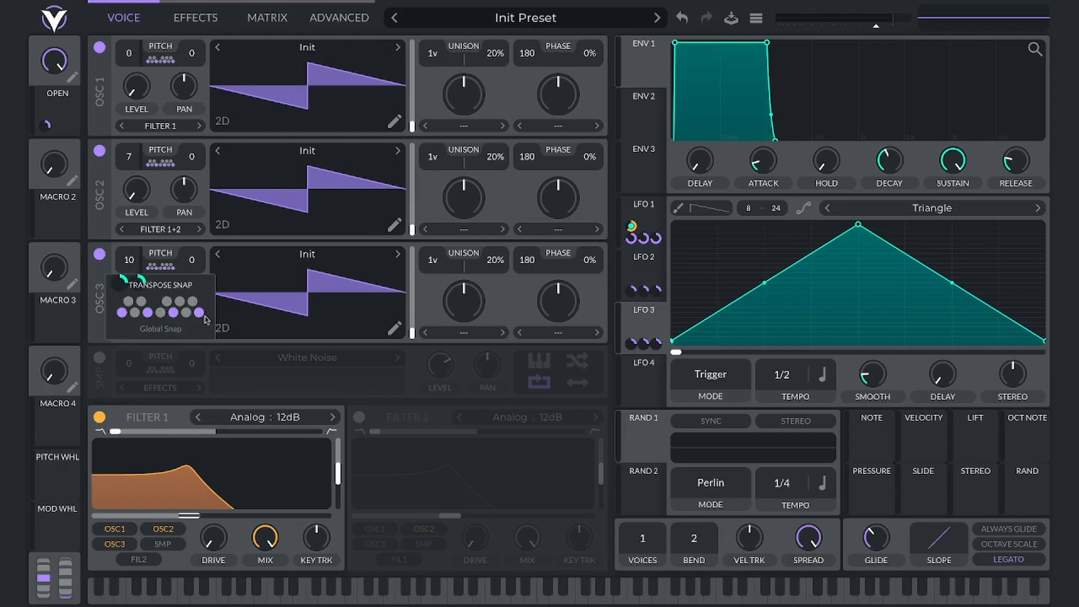
click(89, 270)
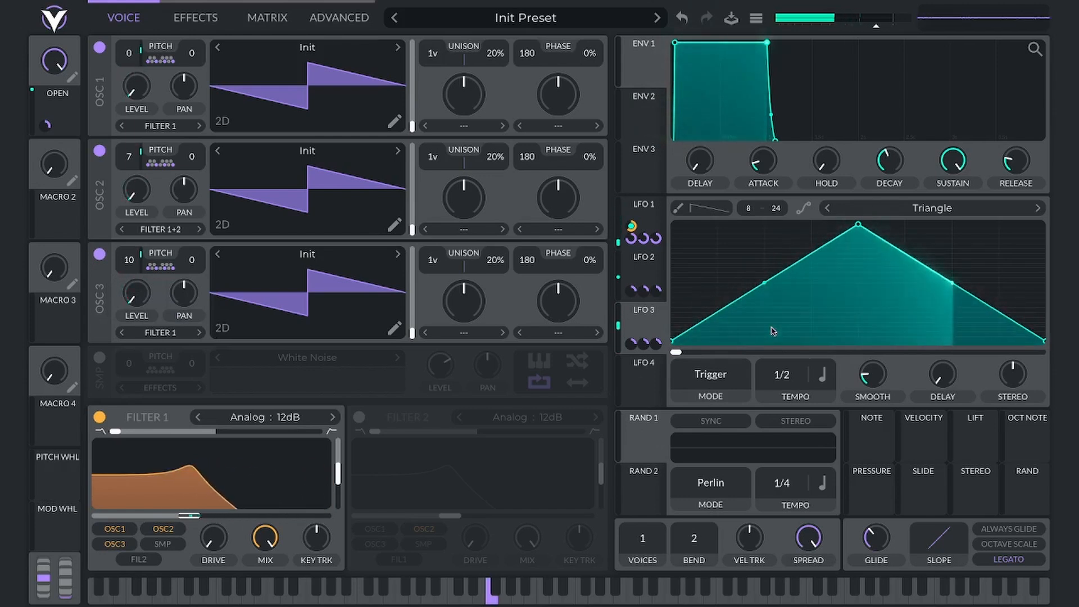
Use the Step paint shape on LFO 3 and paint its first four columns at mid, full, three-quarter and low height
mouse_move(634, 293)
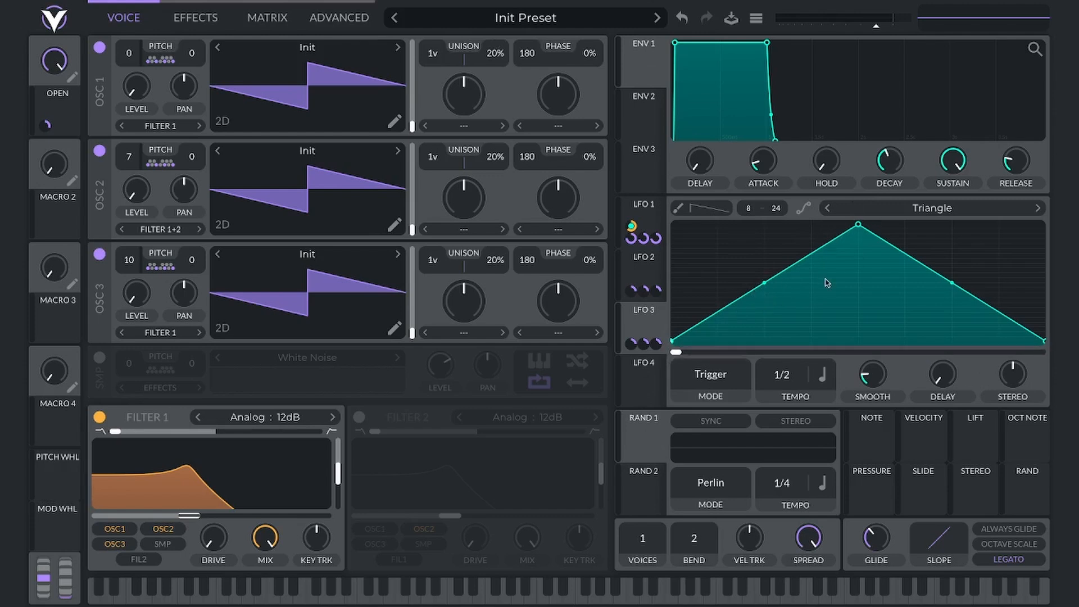
click(696, 209)
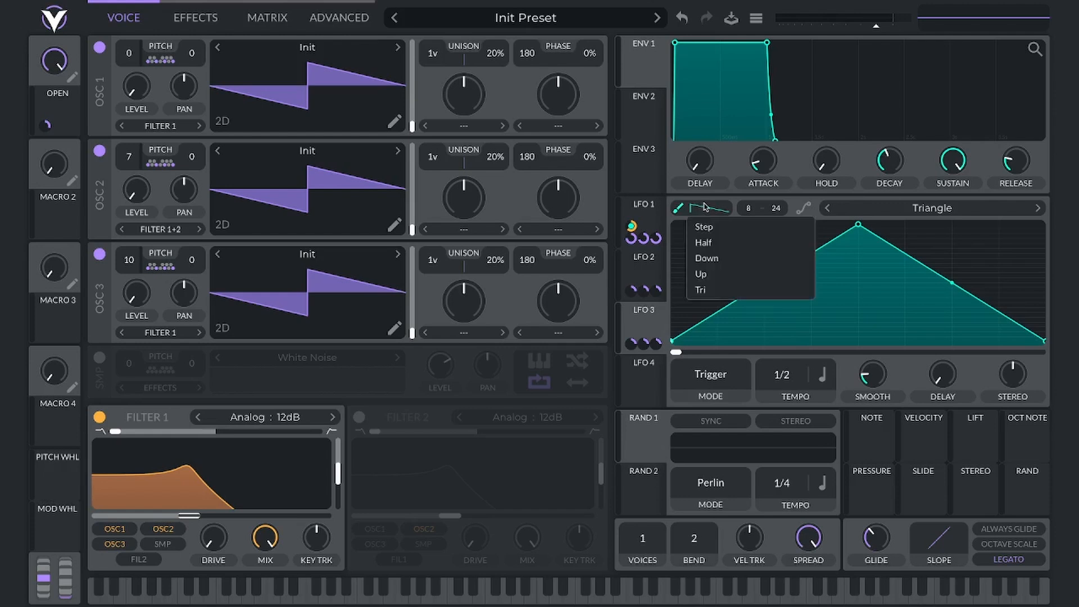
click(726, 236)
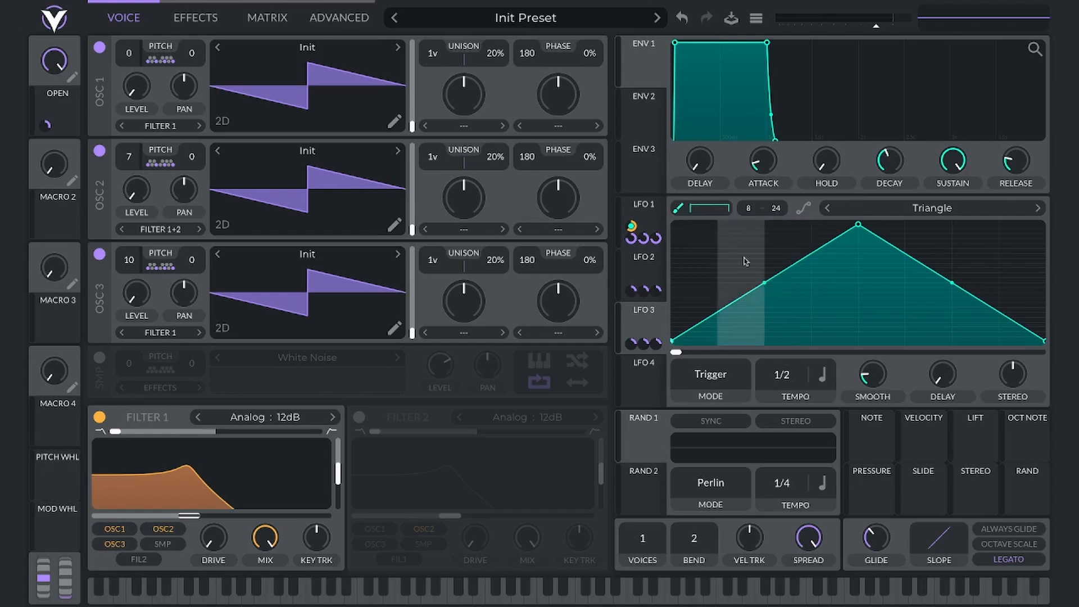
click(680, 281)
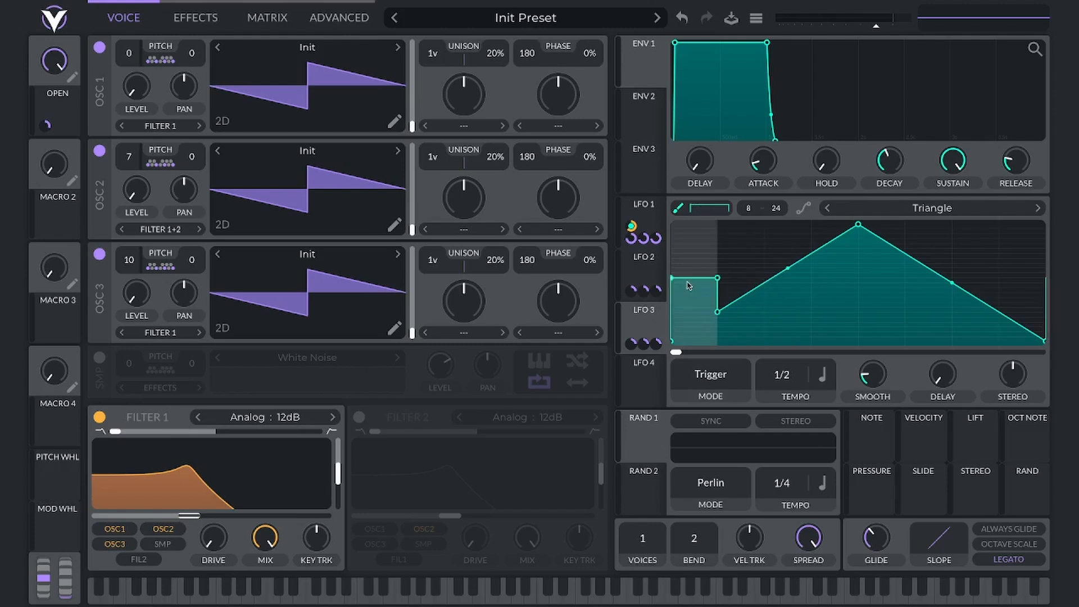
click(736, 228)
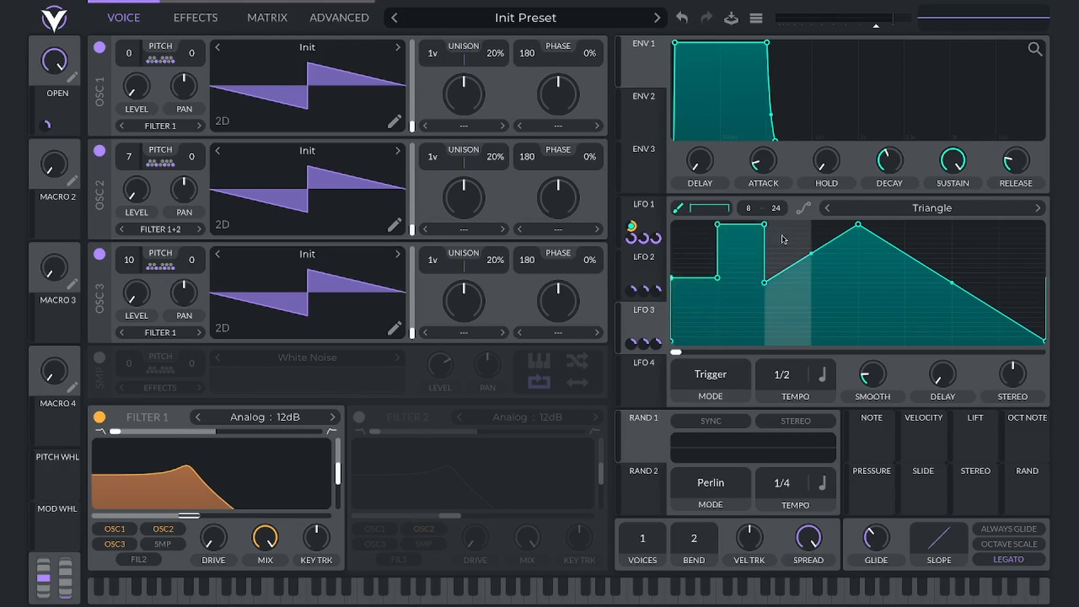
click(783, 255)
click(832, 318)
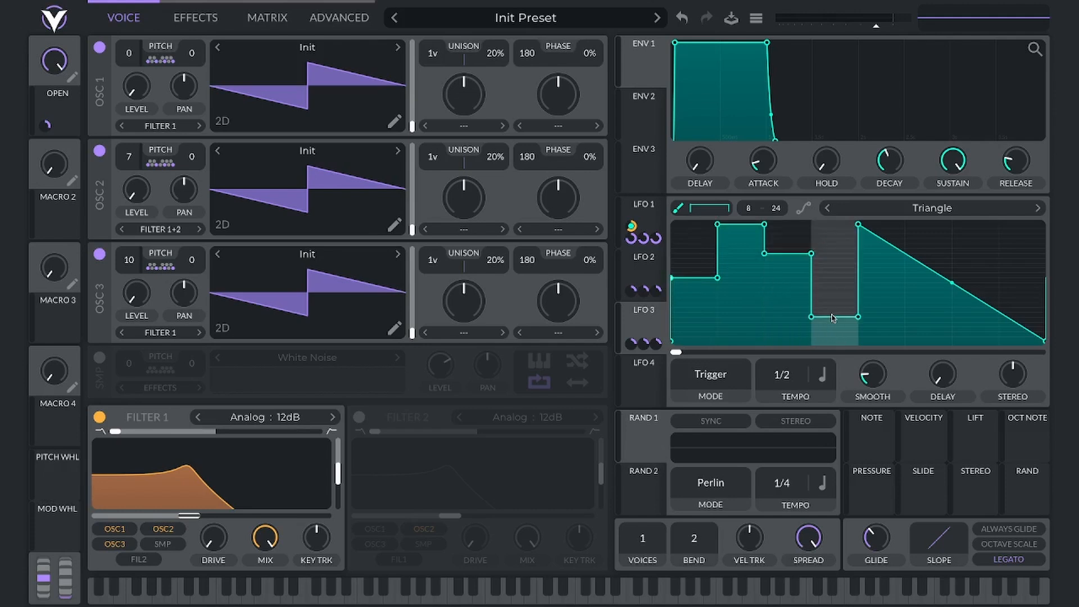
Paint LFO 3's last four columns at mid-height, the bottom, about quarter height and the very top
click(884, 284)
click(885, 278)
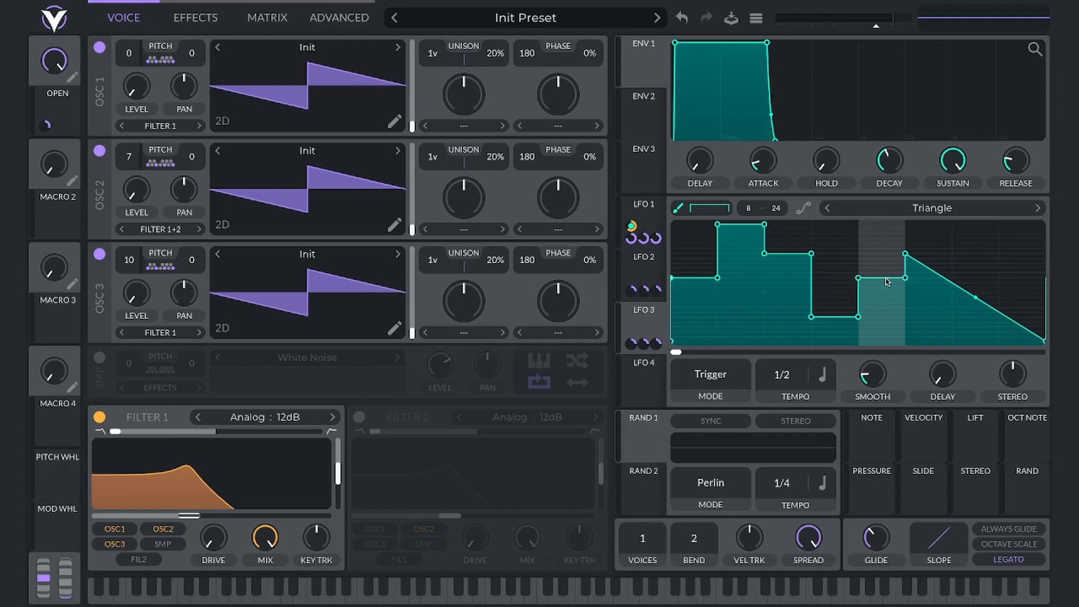
click(930, 341)
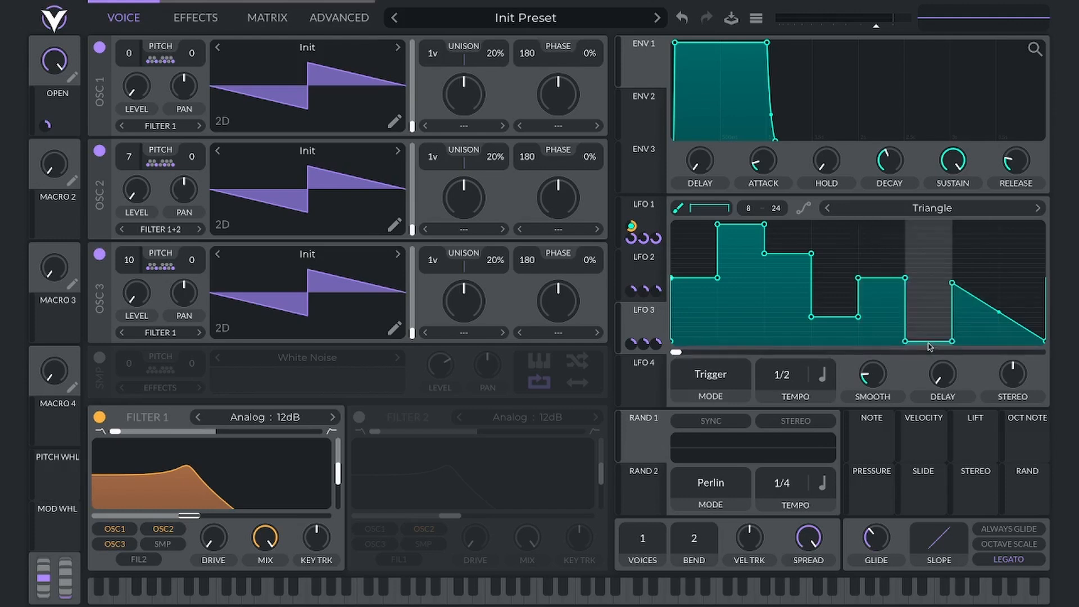
click(969, 312)
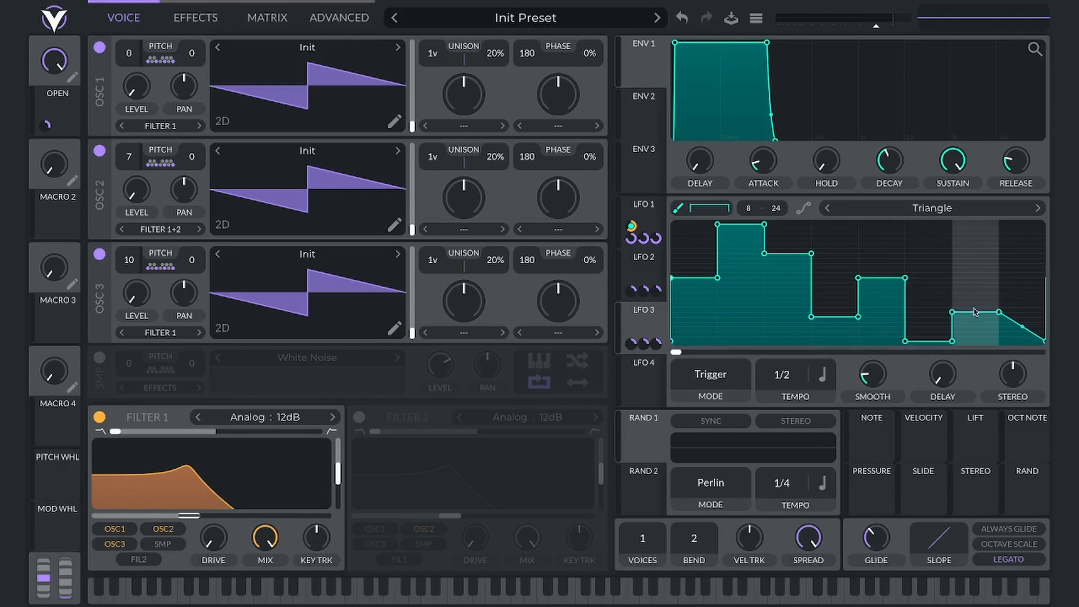
click(1026, 229)
click(1026, 224)
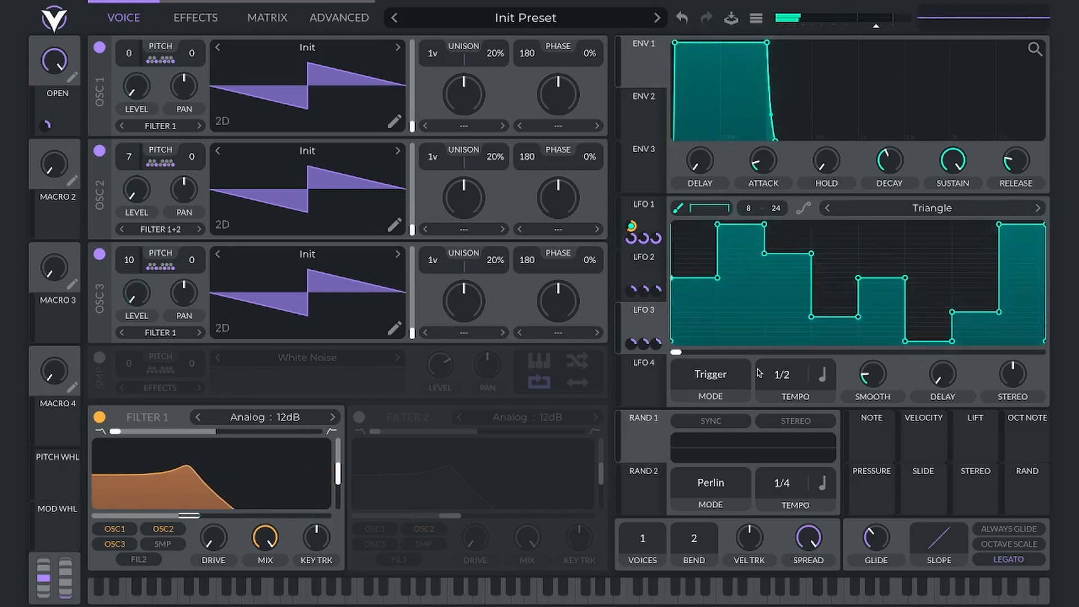
Repaint LFO 3's second to eighth columns as alternating high and low steps, ending at mid-height
click(727, 254)
click(779, 312)
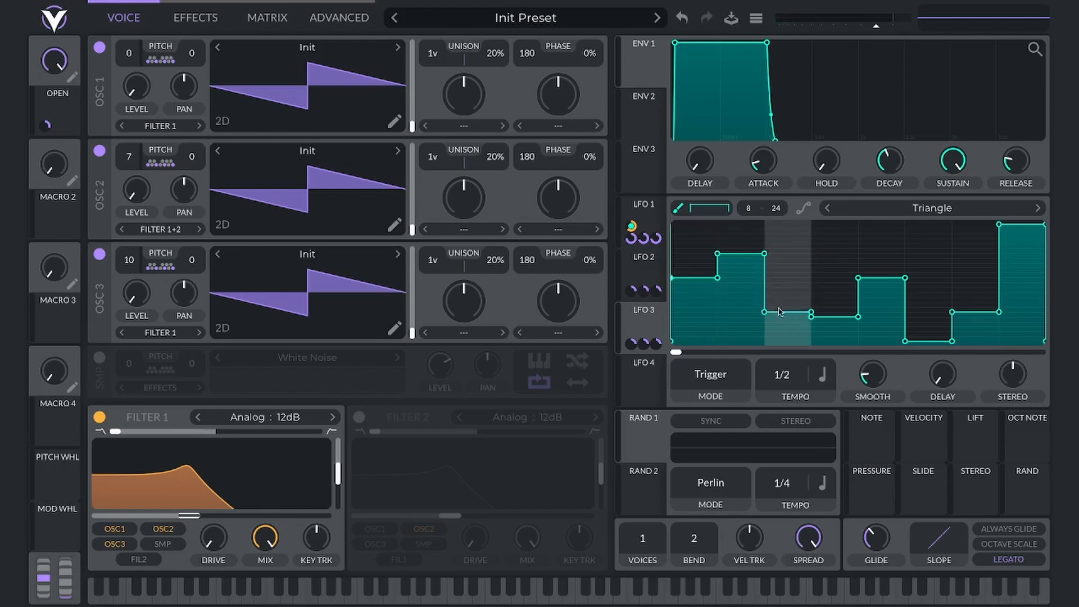
click(828, 234)
click(882, 296)
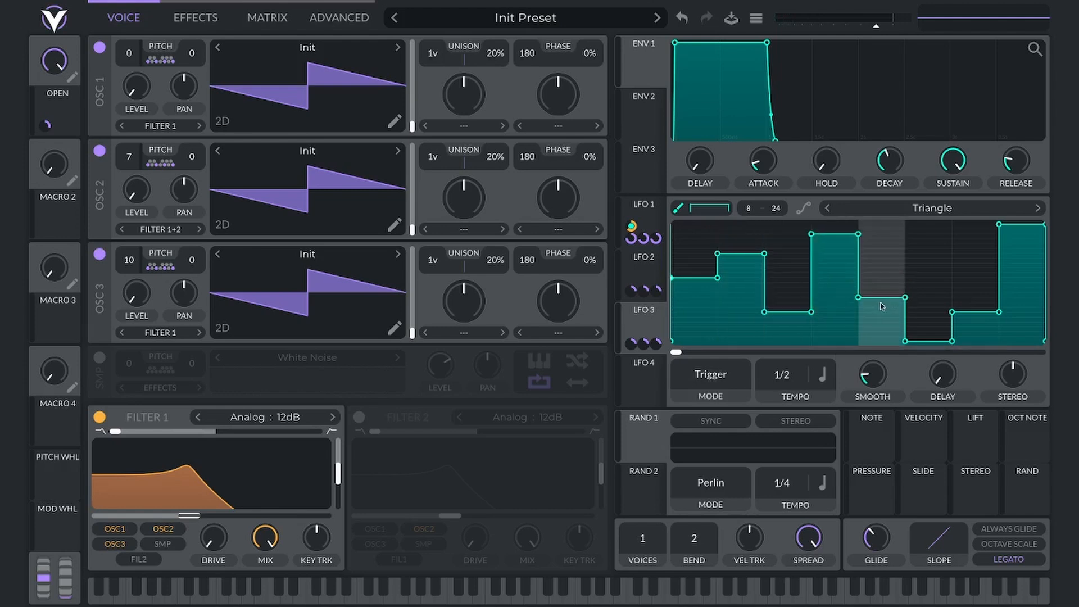
click(924, 258)
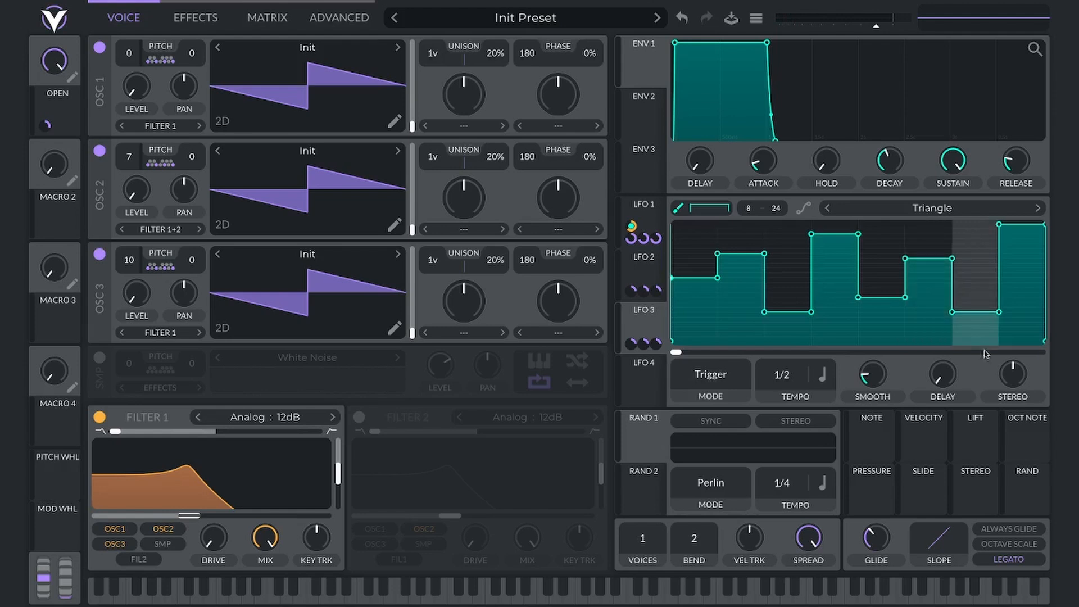
click(976, 332)
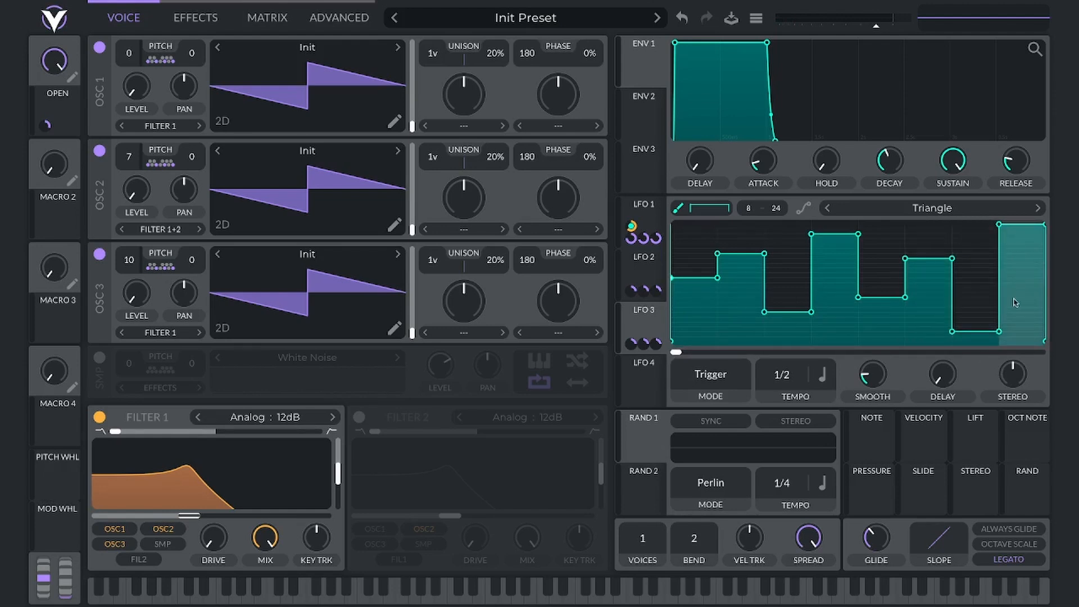
click(1016, 279)
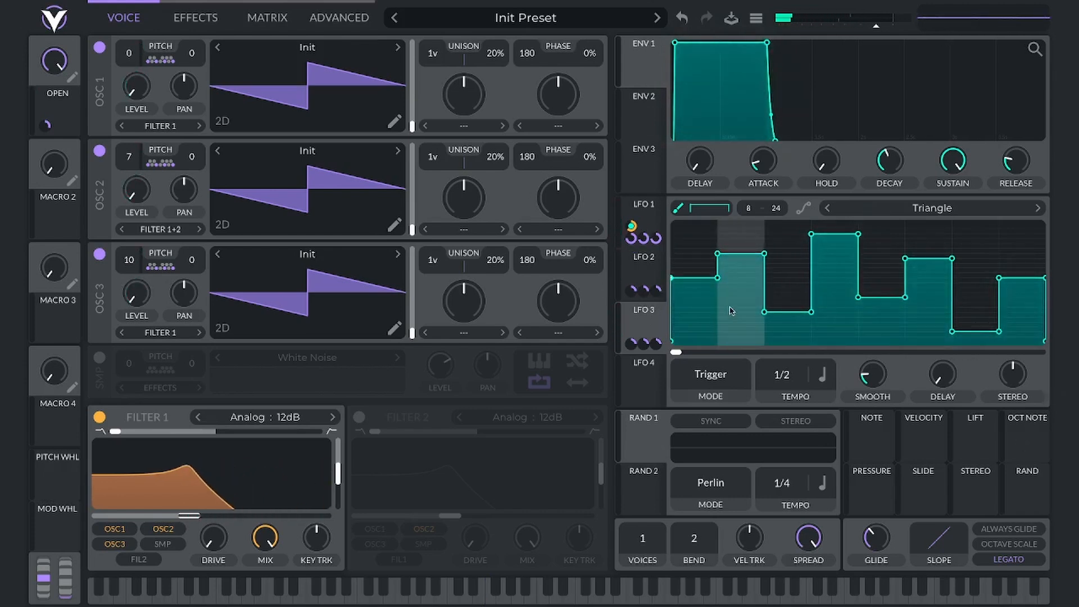
Reshape LFO 3 into stairs falling from full height in the second column to near the bottom, with the last column about two-thirds high
click(745, 226)
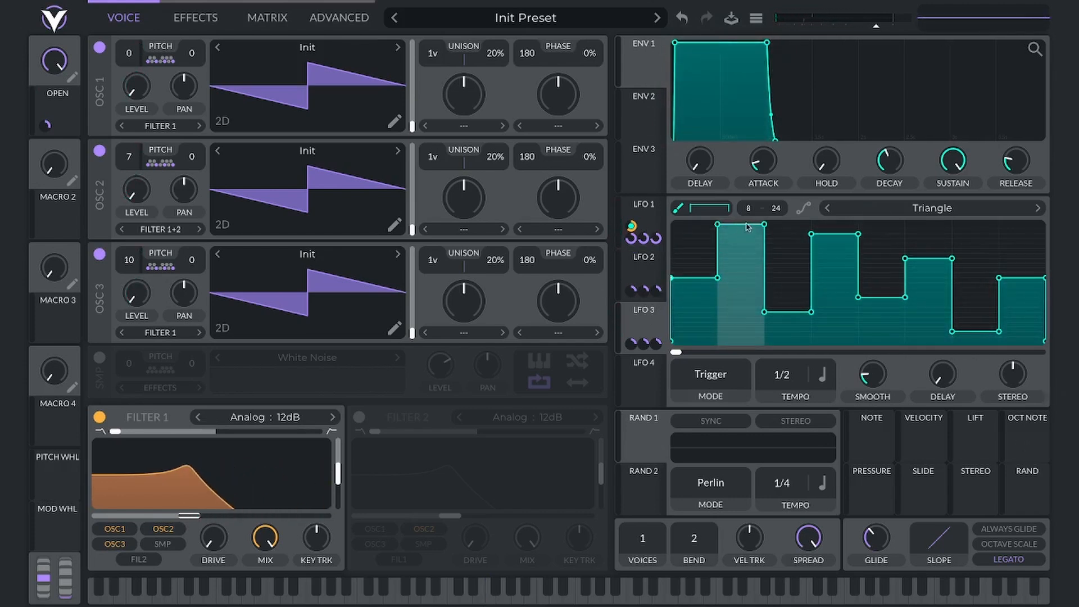
click(777, 249)
click(825, 283)
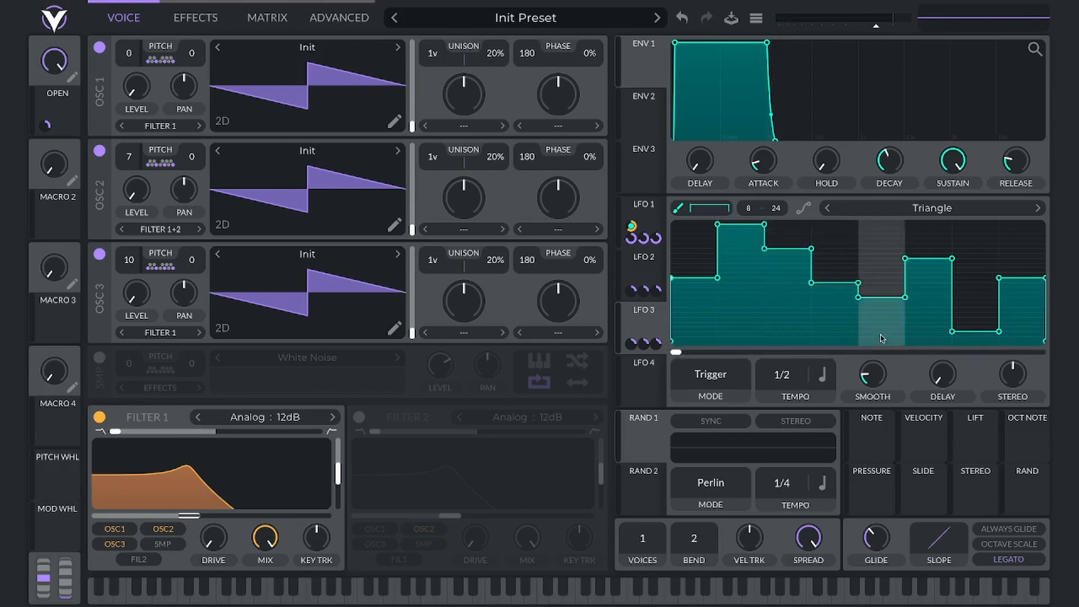
click(926, 322)
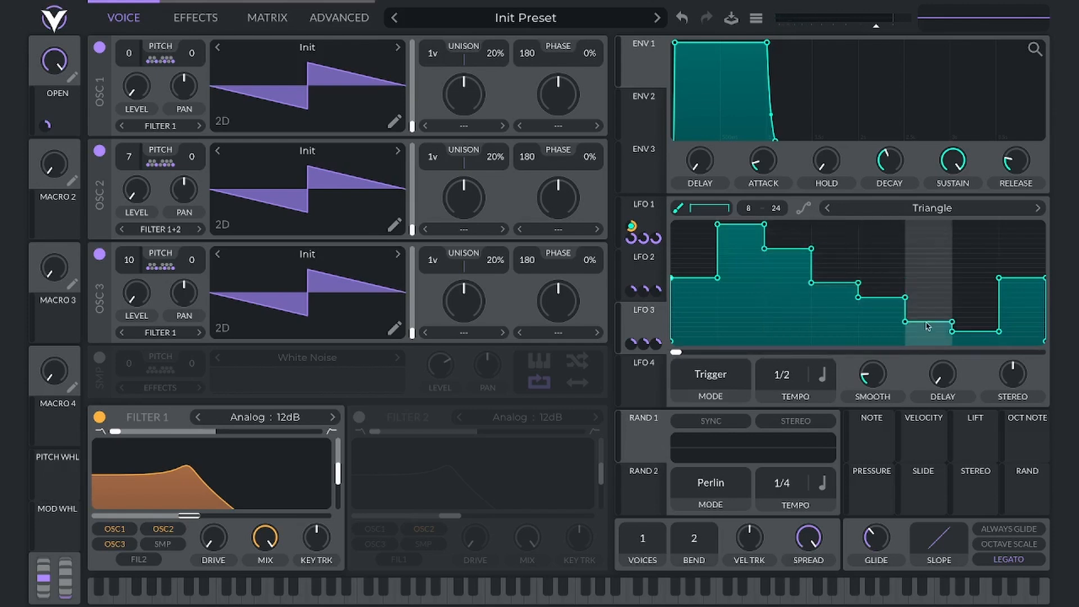
click(1028, 229)
click(1025, 262)
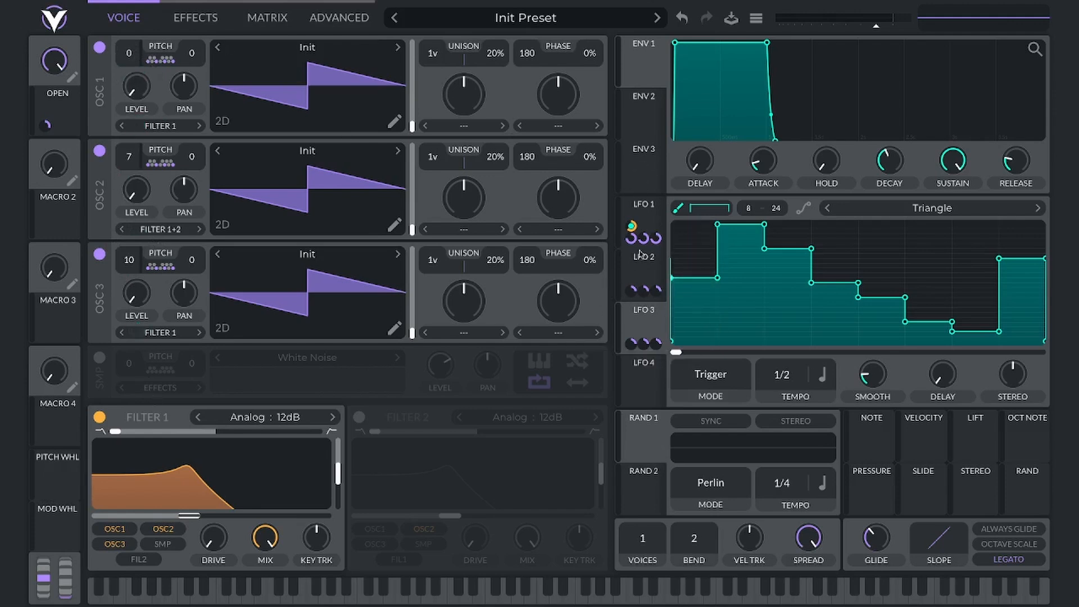
Modulate oscillator 1's transpose with LFO 2 by 24 semitones and set LFO 2's tempo to 2/1
mouse_move(128, 75)
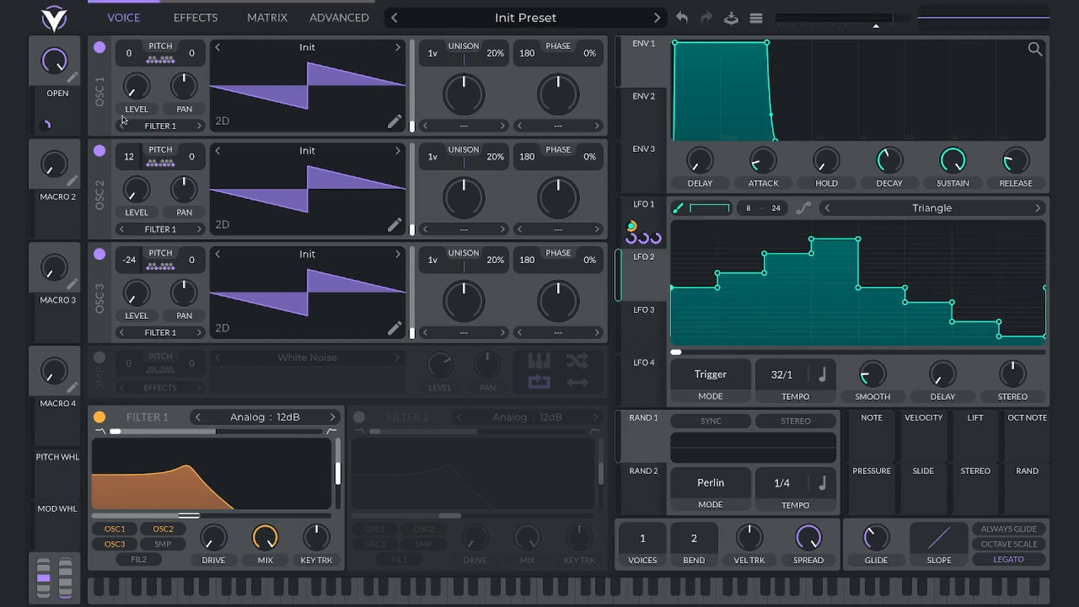
drag(646, 291, 128, 75)
right_click(127, 75)
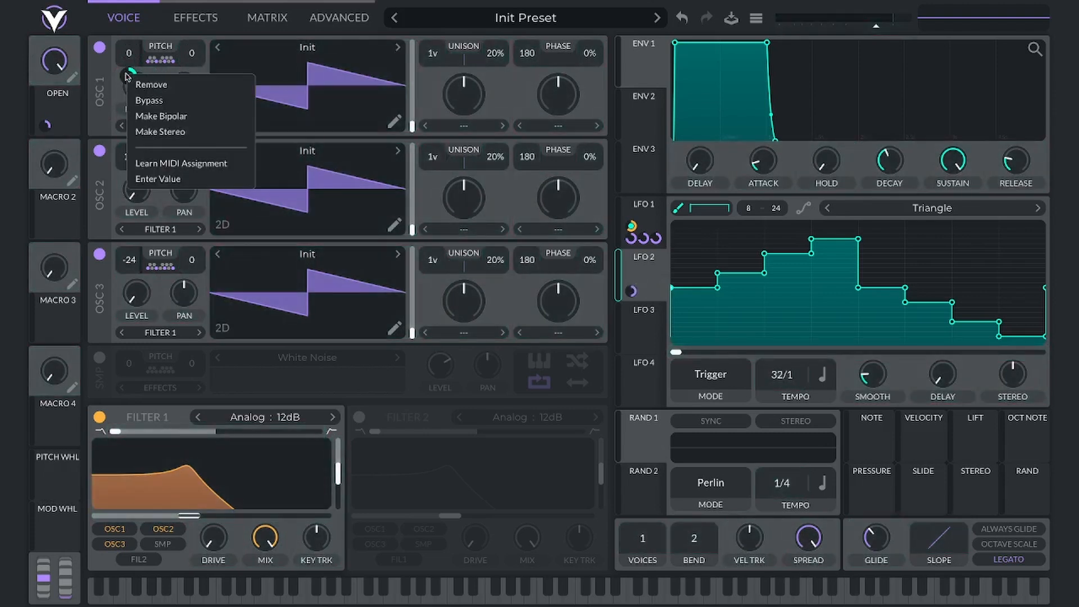
click(177, 178)
text(24ST)
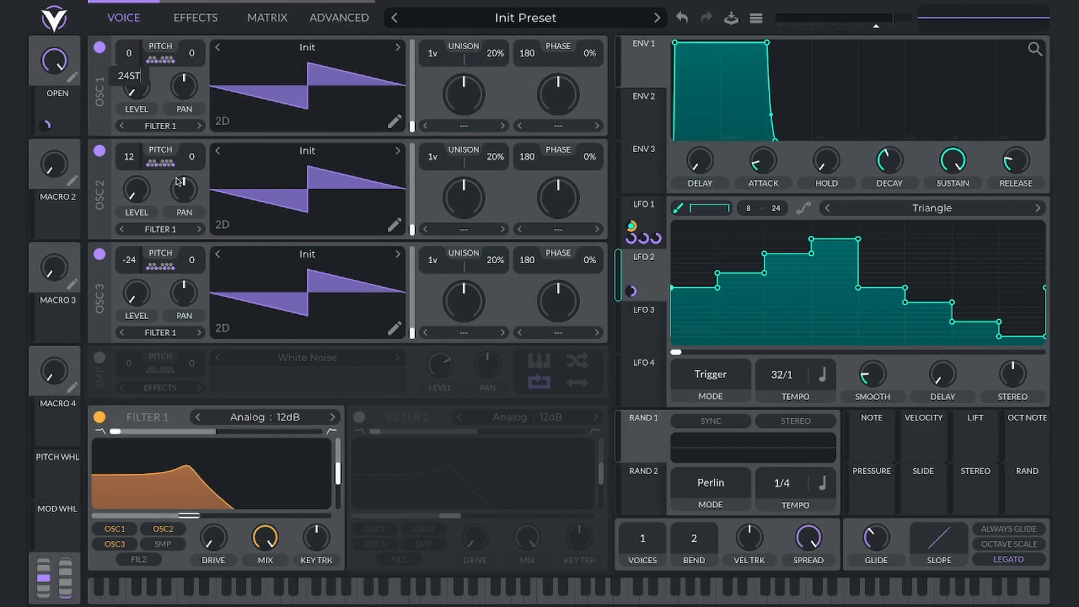
key(Return)
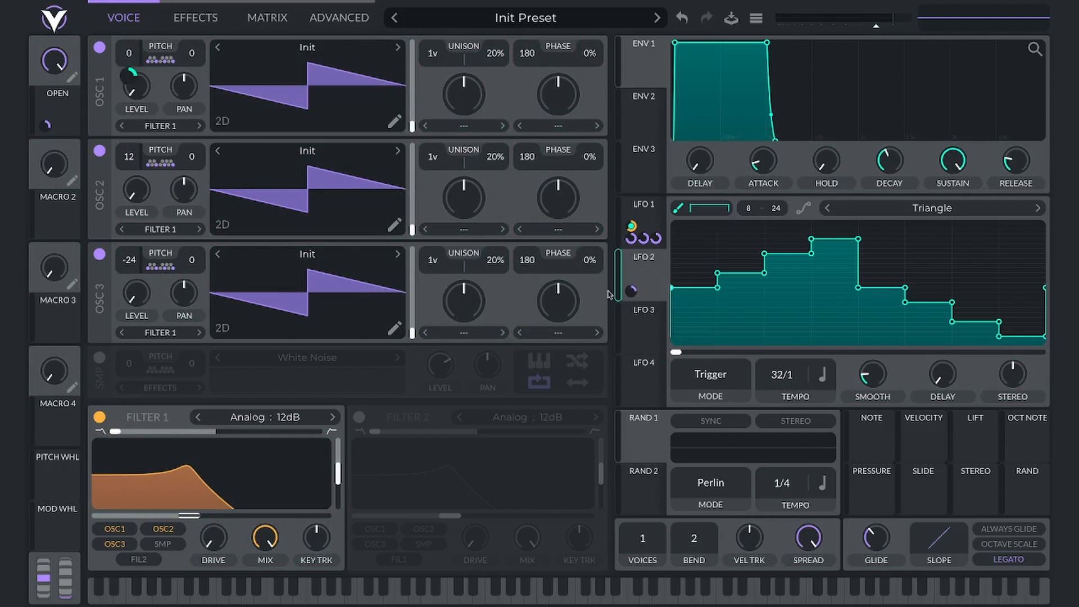
scroll(774, 383, up, 5)
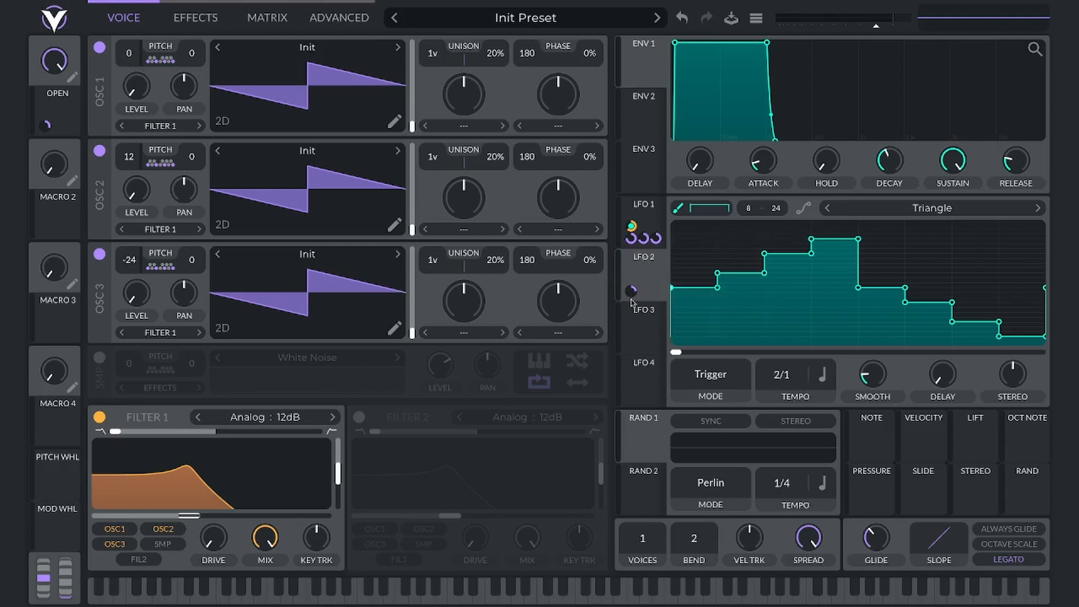
Set LFO 3's tempo to 4/1 and its horizontal grid to 4
click(634, 318)
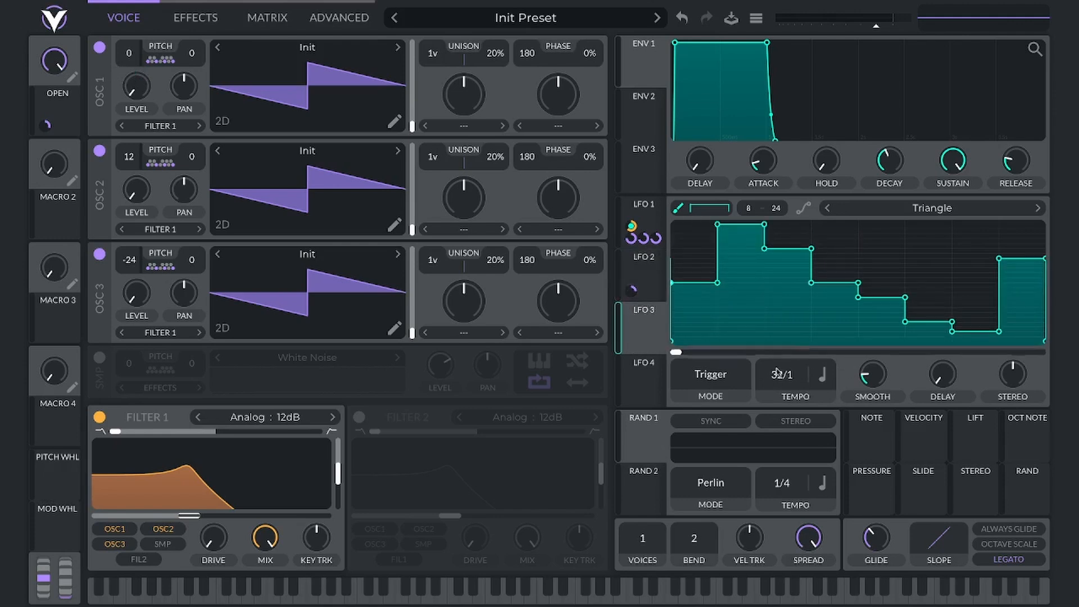
drag(780, 371, 798, 355)
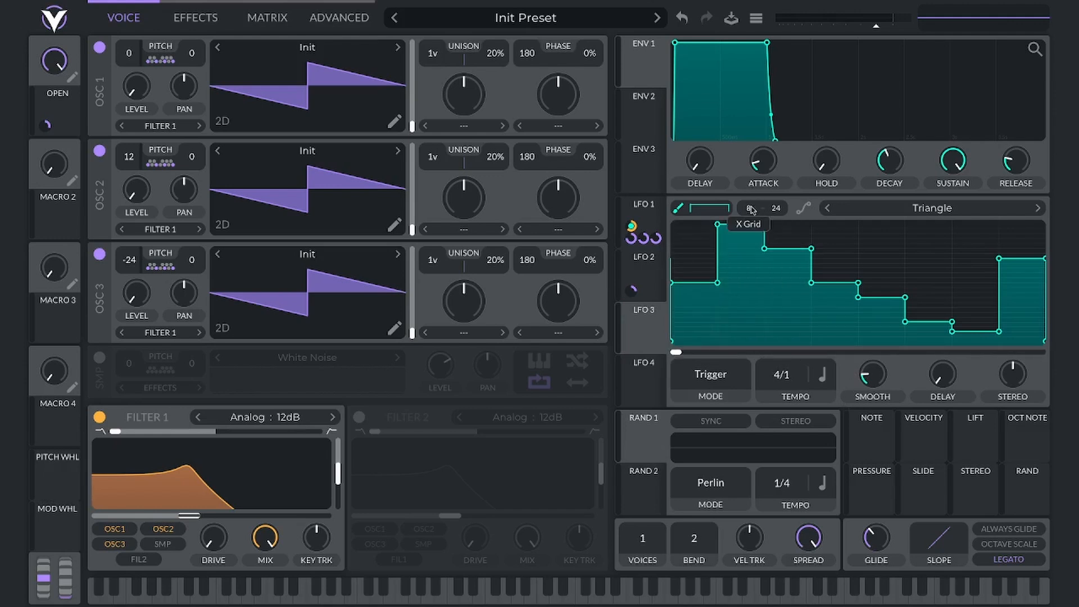
drag(749, 248, 751, 260)
Paint LFO 3's four columns with the Step shape at mid-height, about four-fifths, about one-third and near the bottom
click(714, 209)
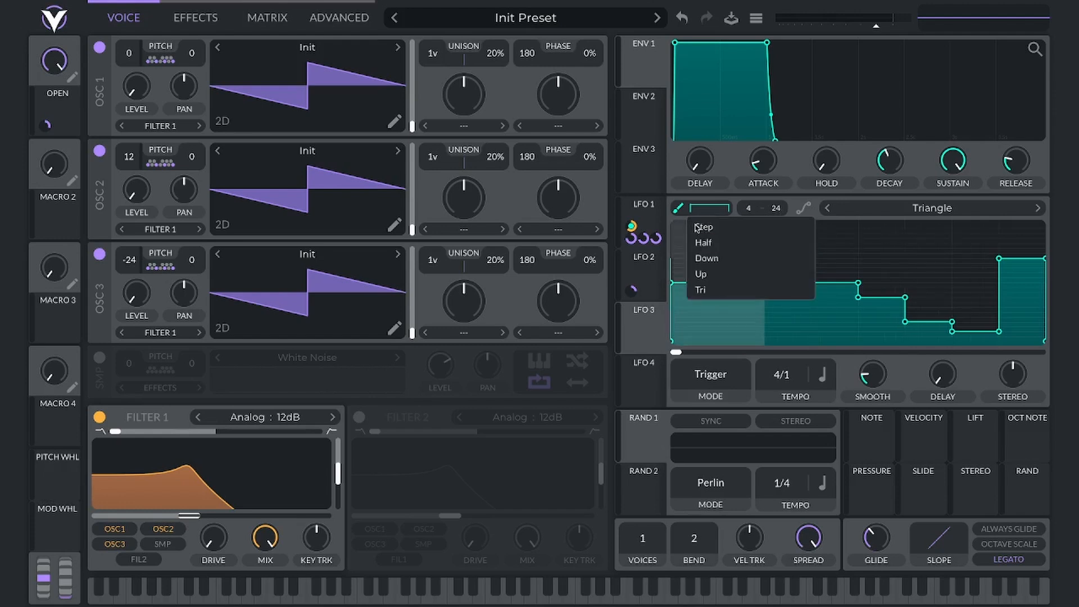
click(703, 226)
click(725, 284)
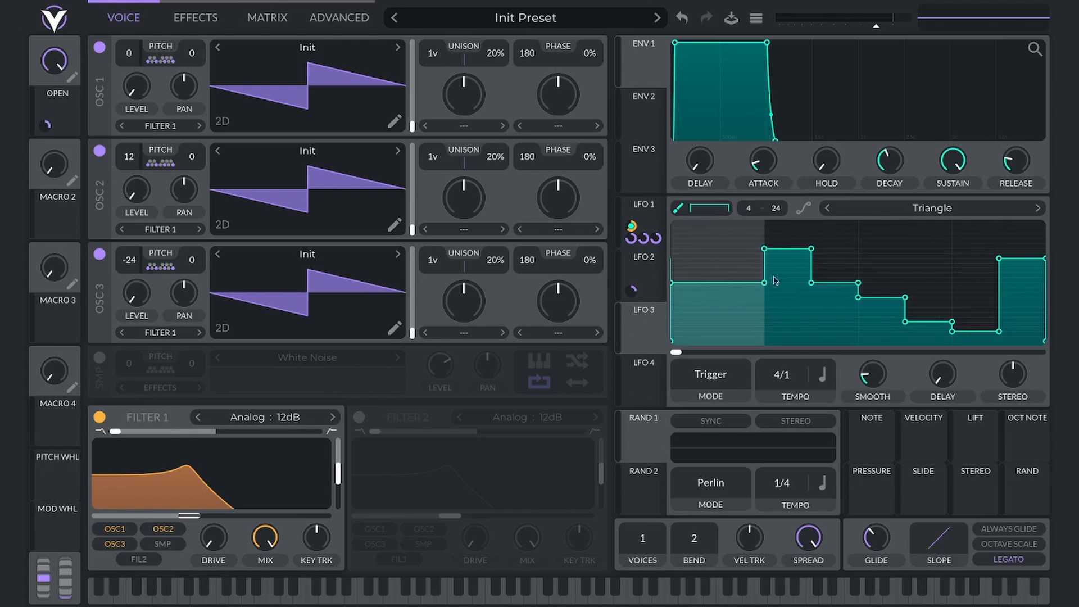
click(813, 245)
click(920, 304)
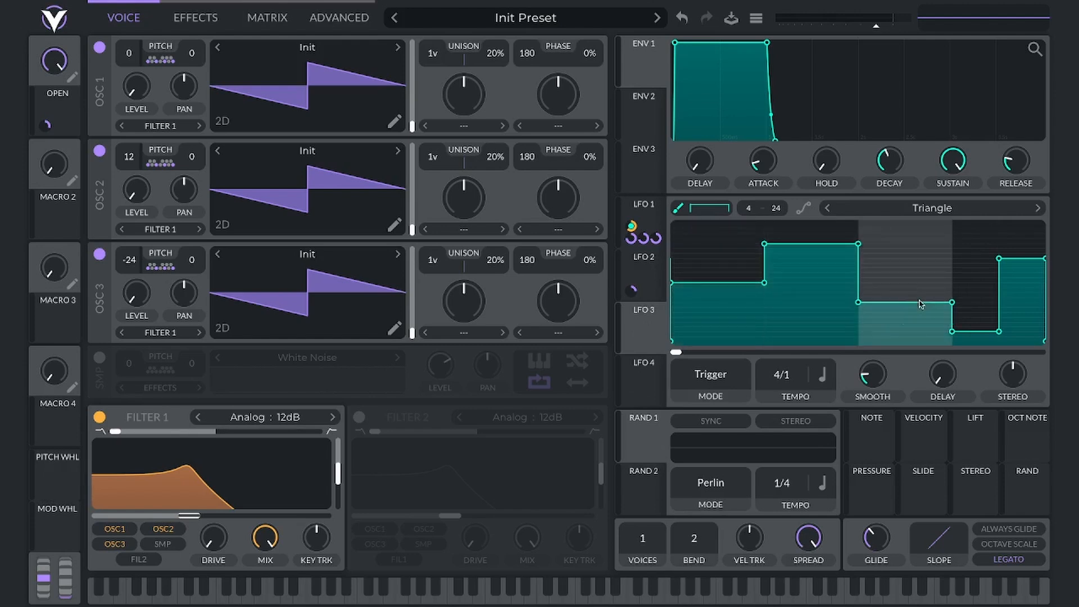
click(998, 334)
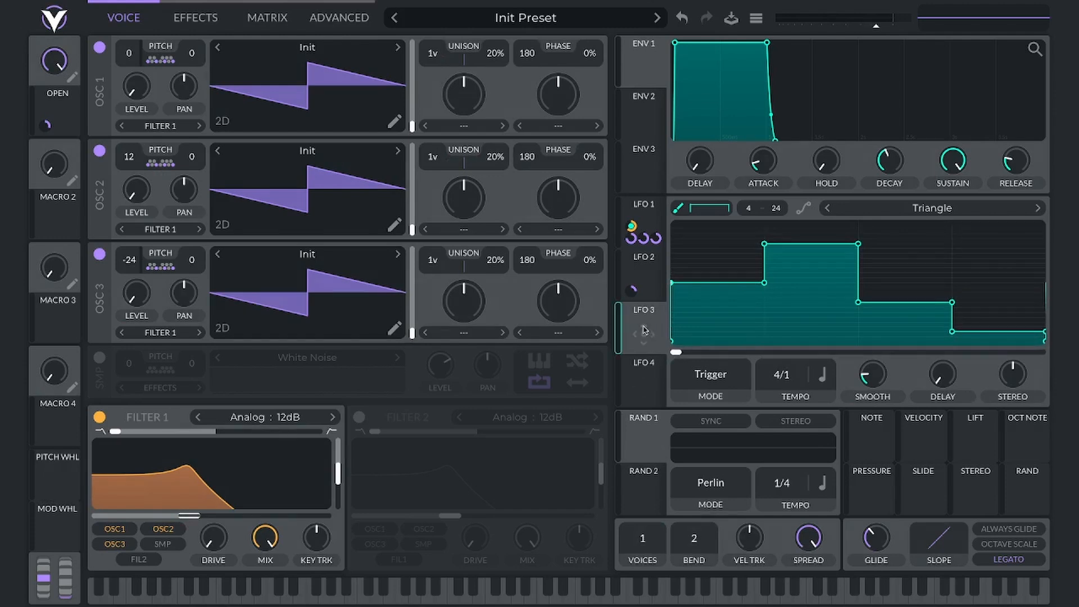
Modulate oscillator 2's transpose with LFO 3 by 24 semitones
drag(643, 334, 127, 160)
right_click(126, 176)
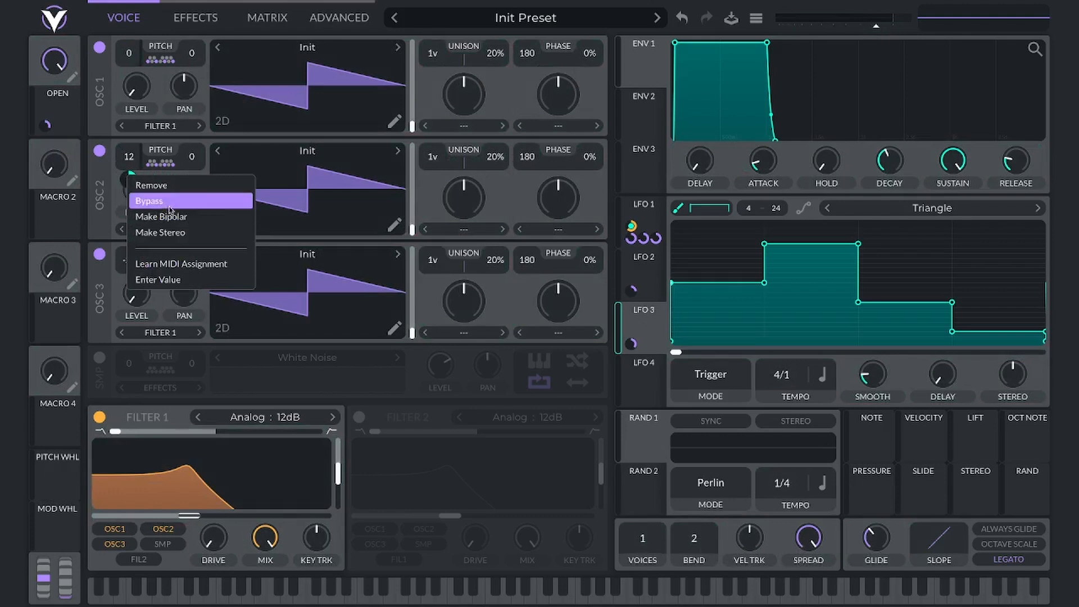
click(157, 279)
text(24ST)
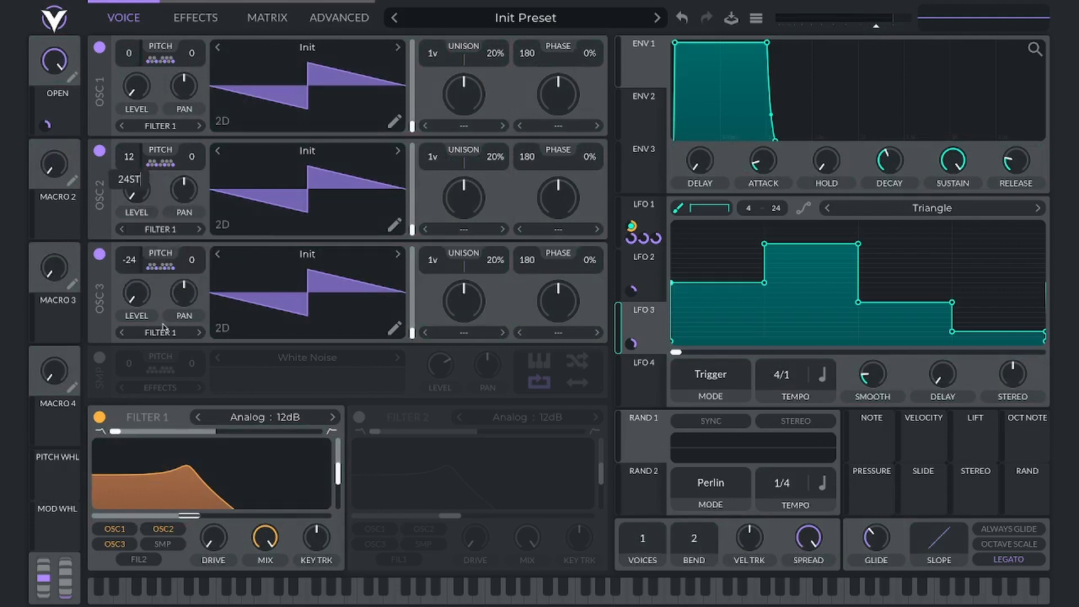
key(Return)
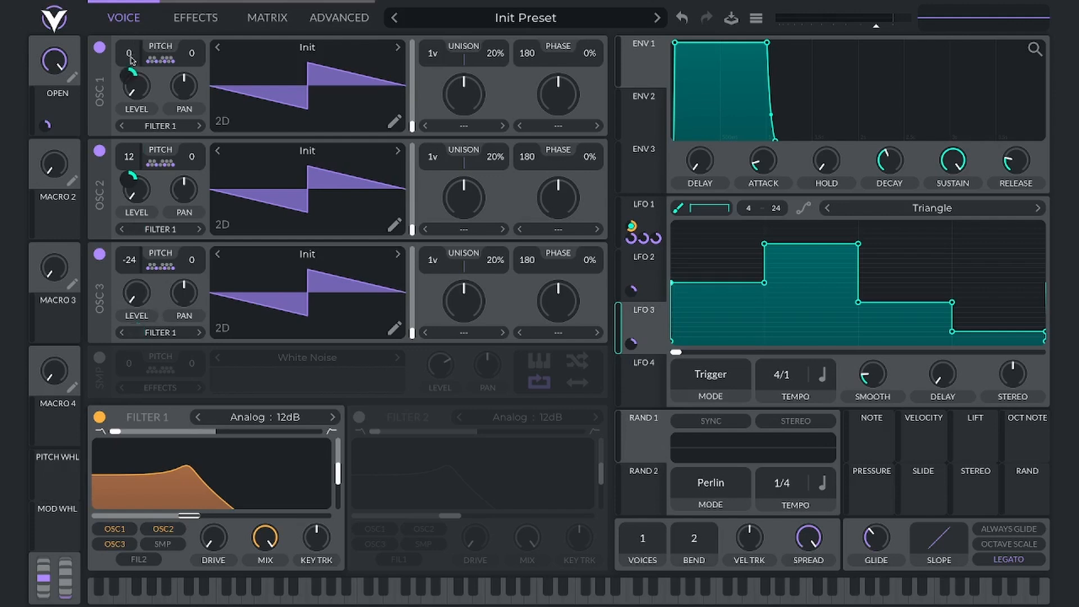
Give LFO 4 two steps at mid-height and about quarter height on a horizontal grid of 2, with a 4/1 tempo
mouse_move(132, 84)
click(639, 371)
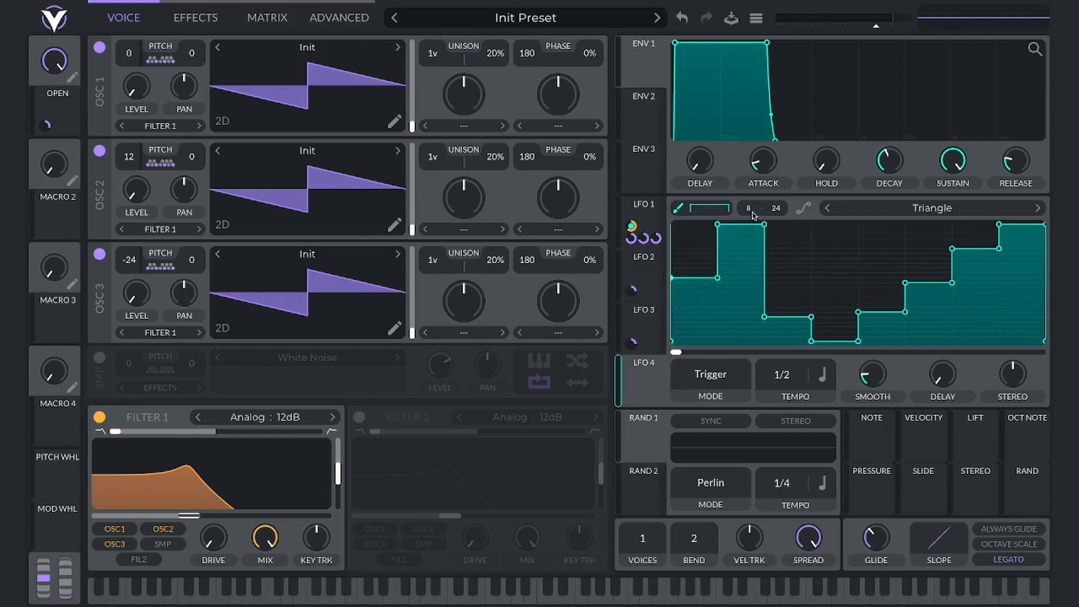
drag(746, 209, 752, 265)
click(761, 279)
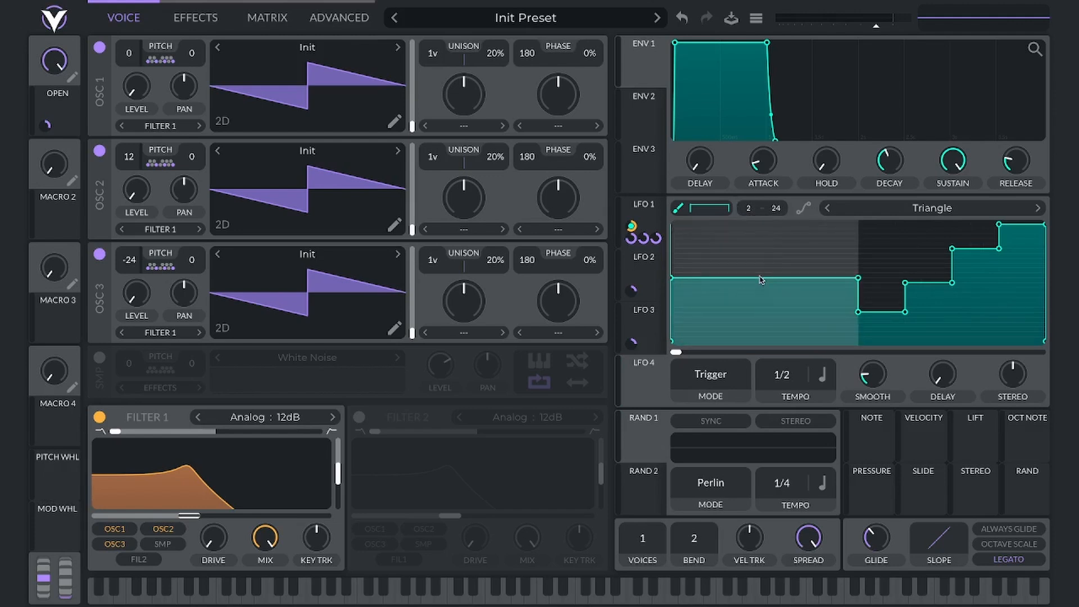
click(922, 313)
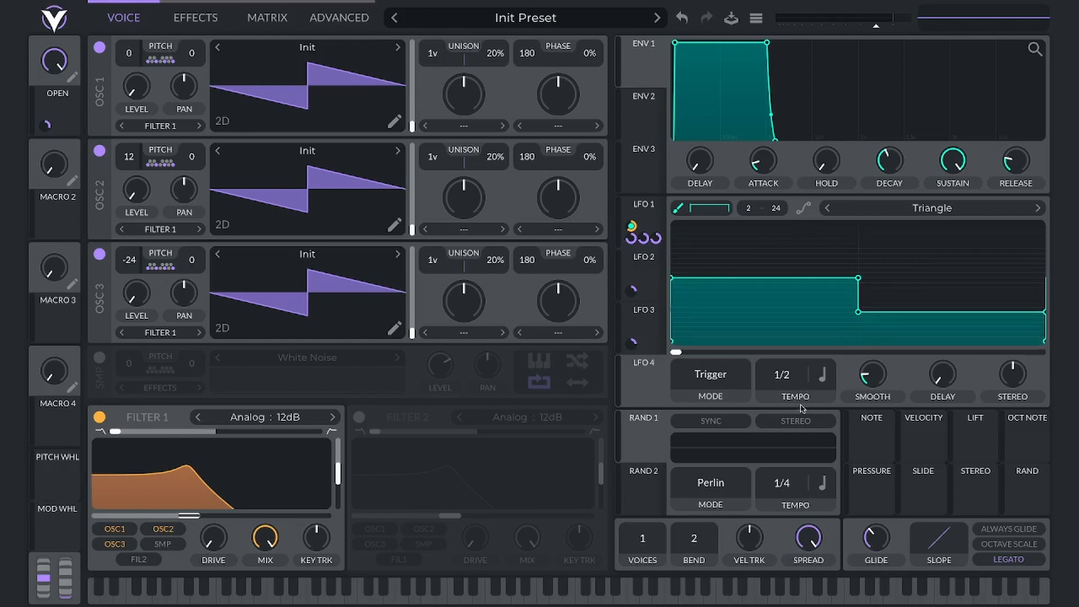
drag(781, 375, 779, 414)
Go through the LFO 2, LFO 3 and LFO 4 patterns and tempos, and set LFO 3's tempo to 1/2
click(645, 266)
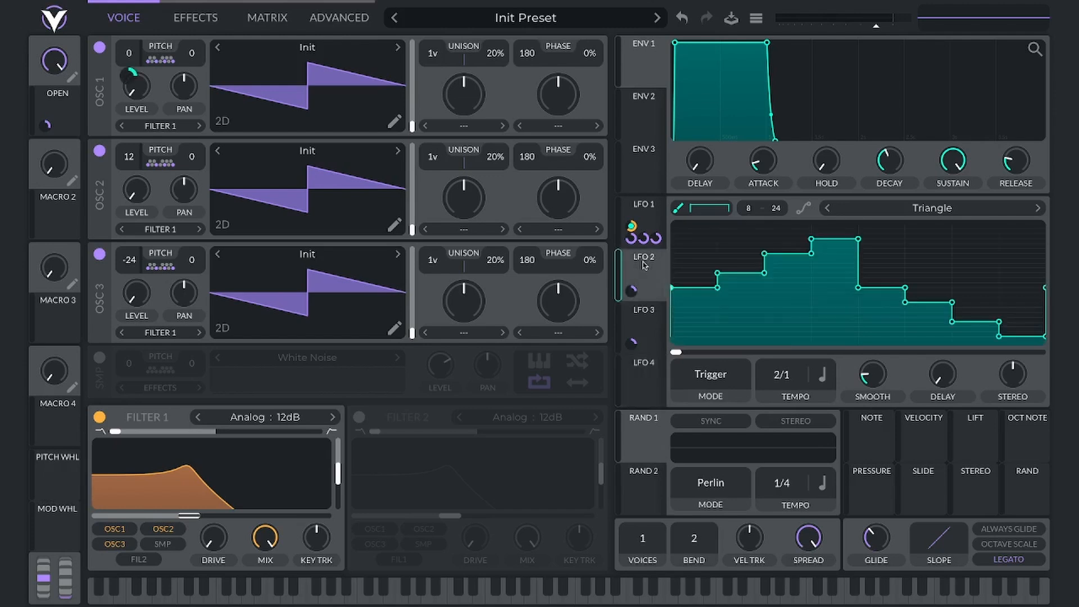
click(654, 327)
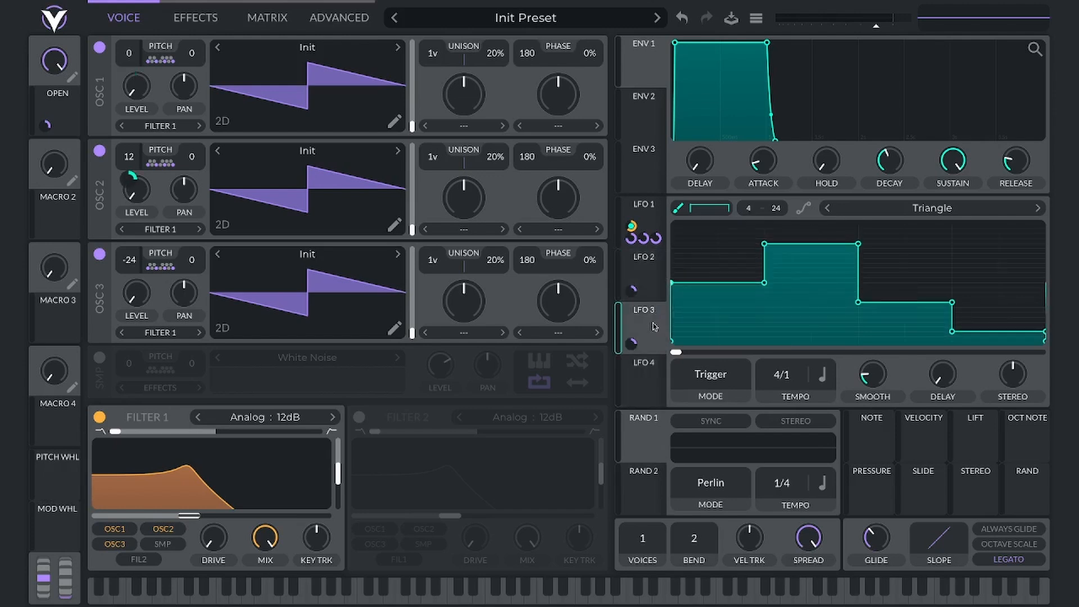
click(652, 365)
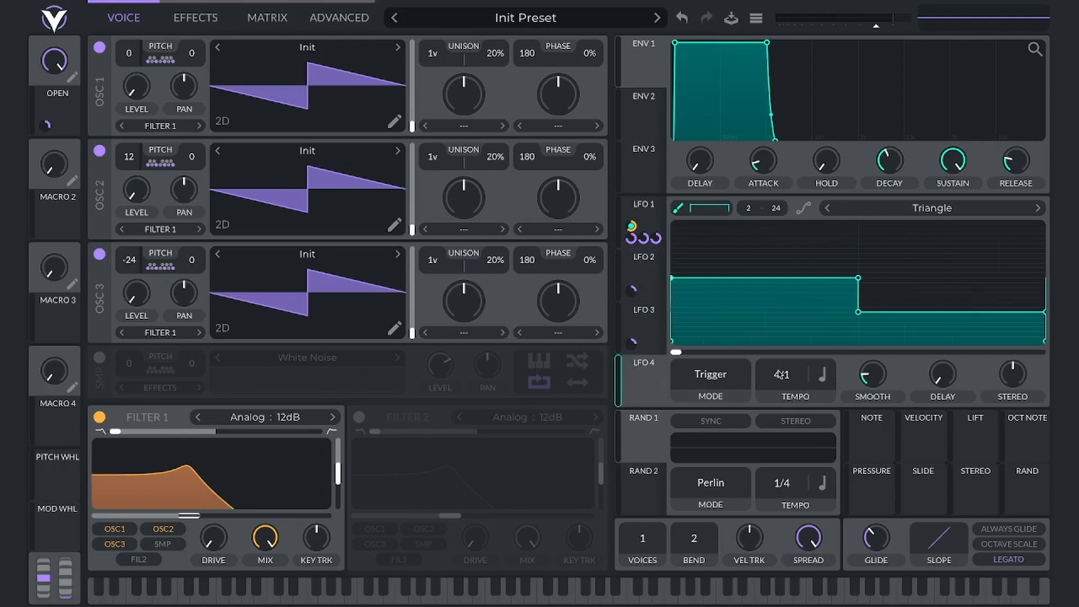
drag(781, 374, 794, 392)
click(652, 287)
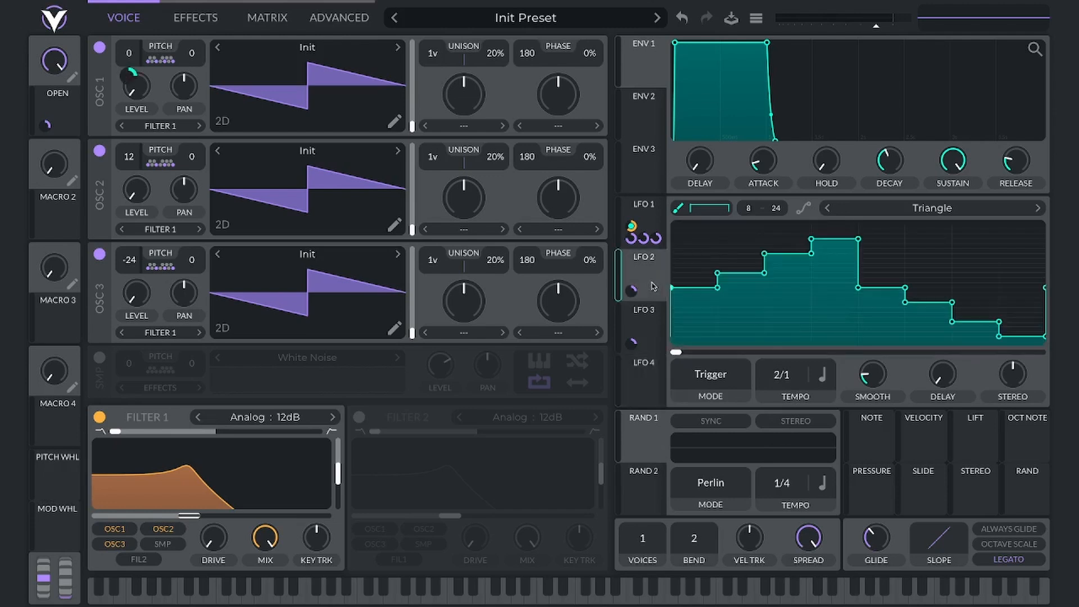
click(668, 321)
drag(772, 382, 788, 350)
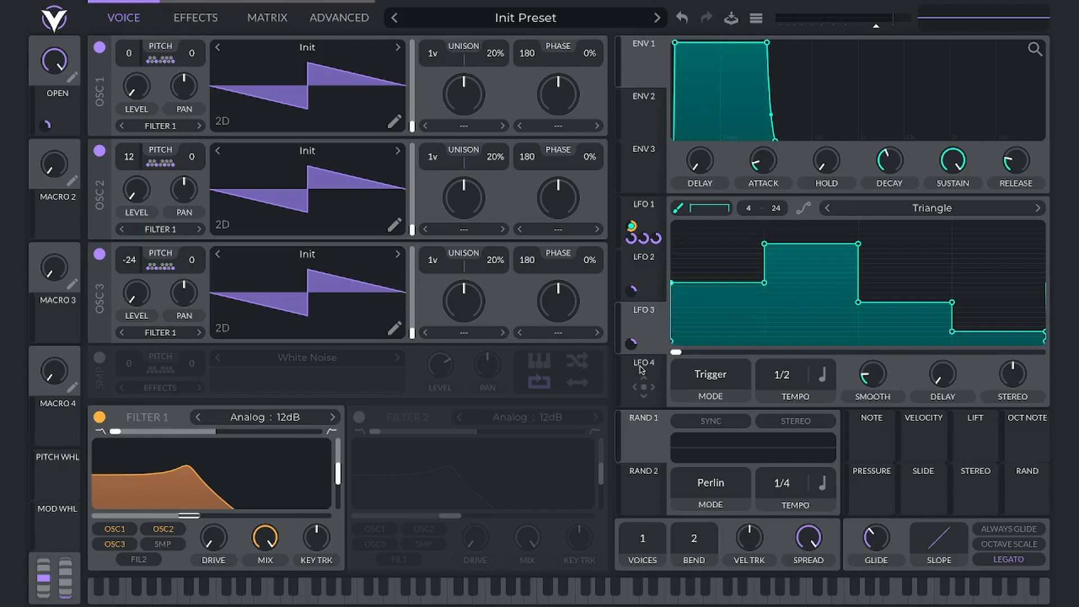
Modulate oscillator 3's transpose with LFO 4 by 24 semitones
drag(642, 369, 129, 263)
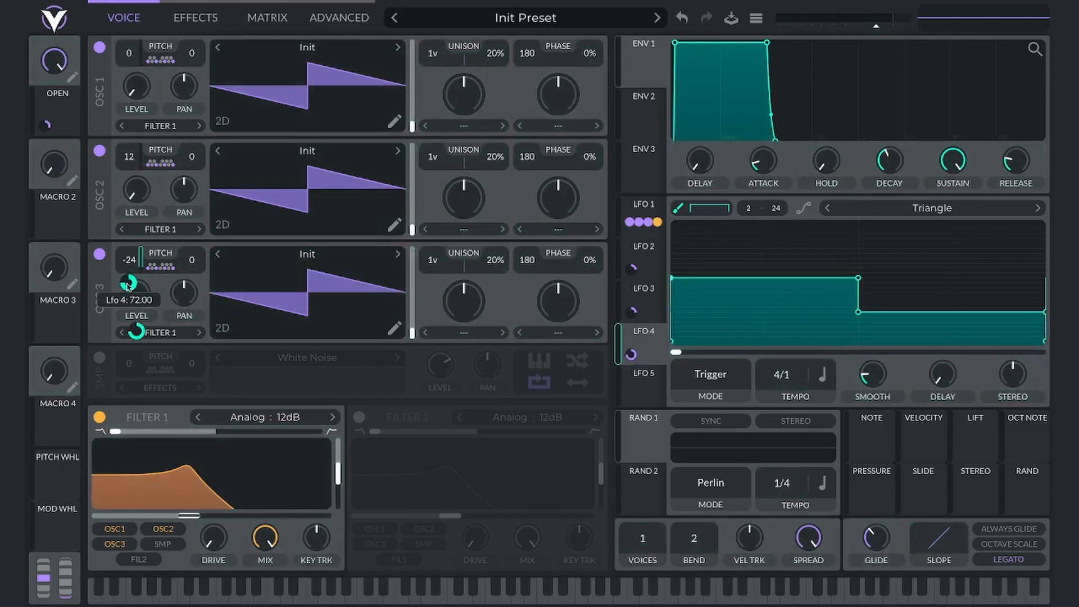
right_click(129, 283)
click(167, 390)
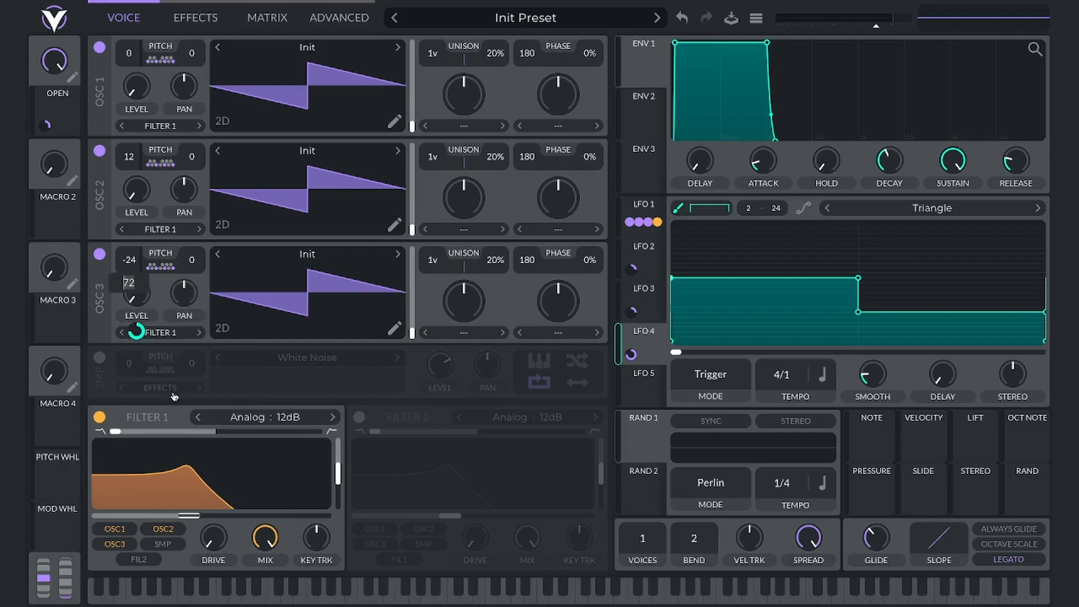
text(24ST)
key(Return)
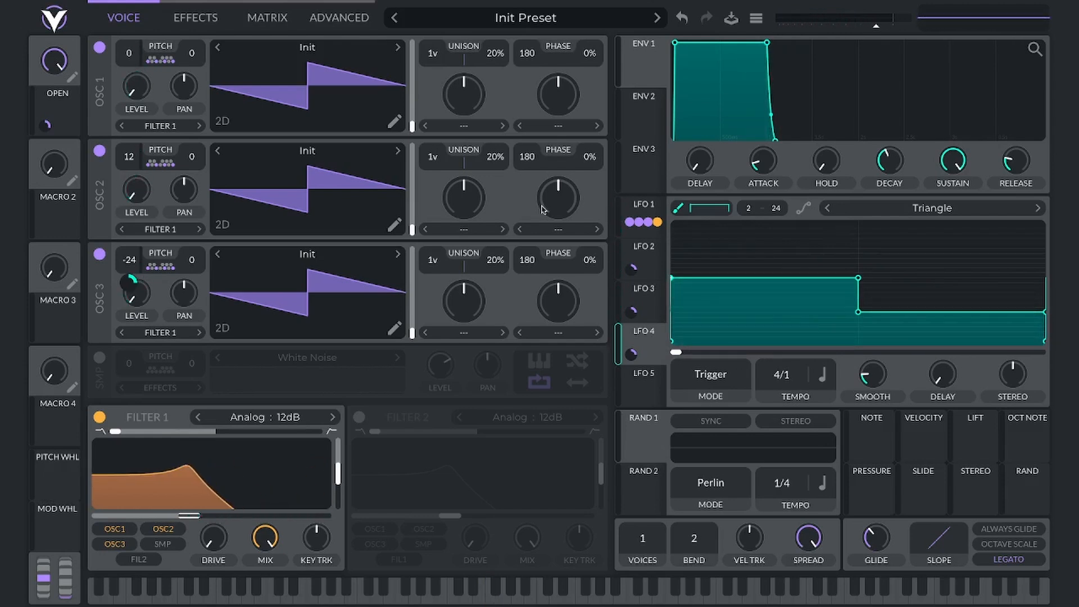
Try a steeper and then an outward-bulging falling curve on LFO 1 while playing a test note
click(651, 205)
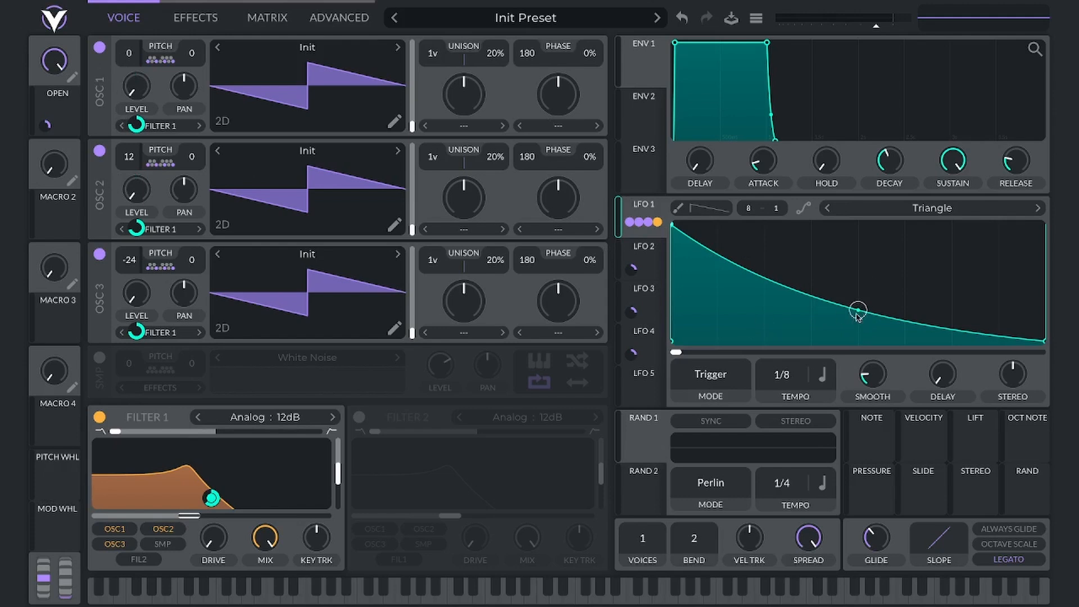
key(f)
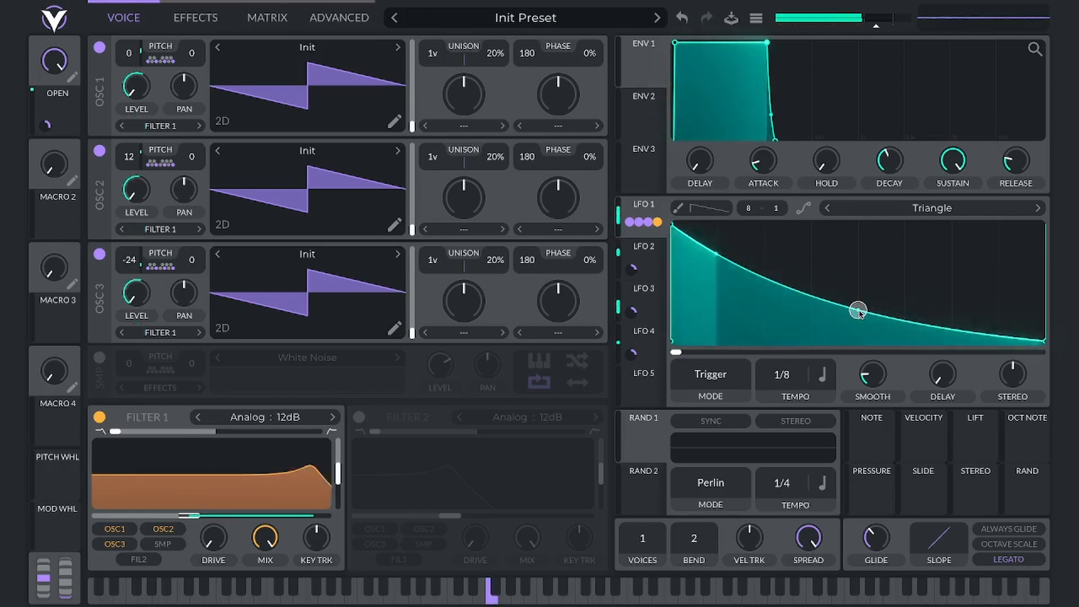
drag(857, 311, 858, 338)
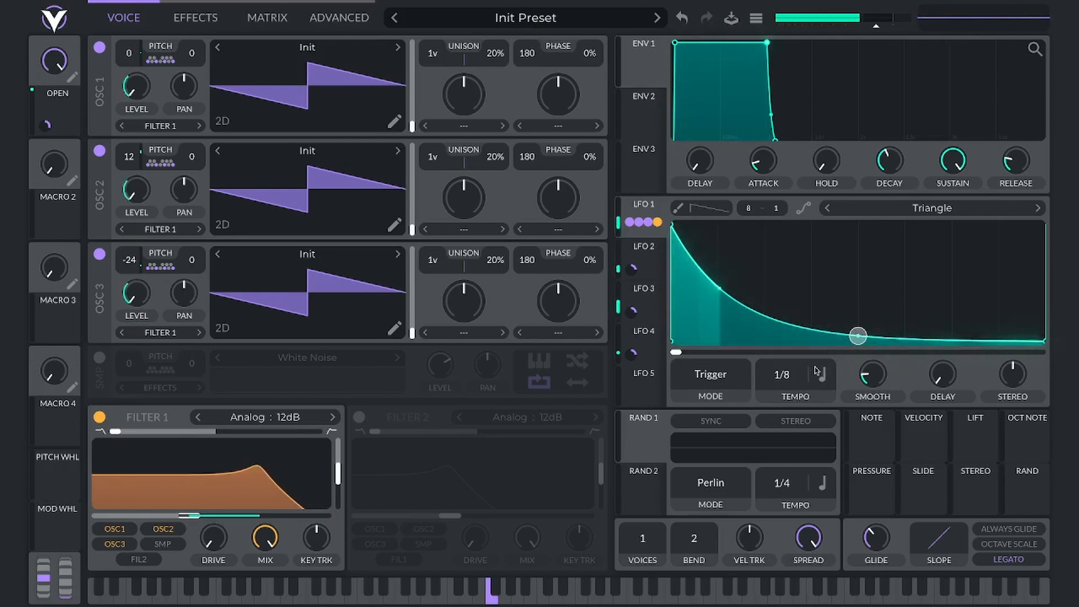
drag(855, 336, 856, 243)
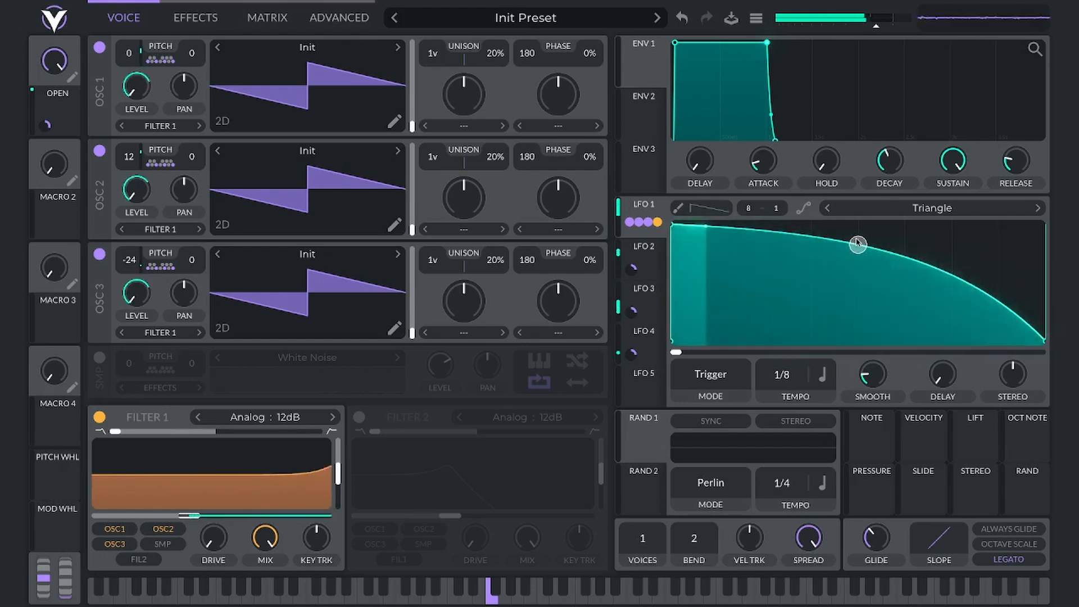
mouse_move(540, 604)
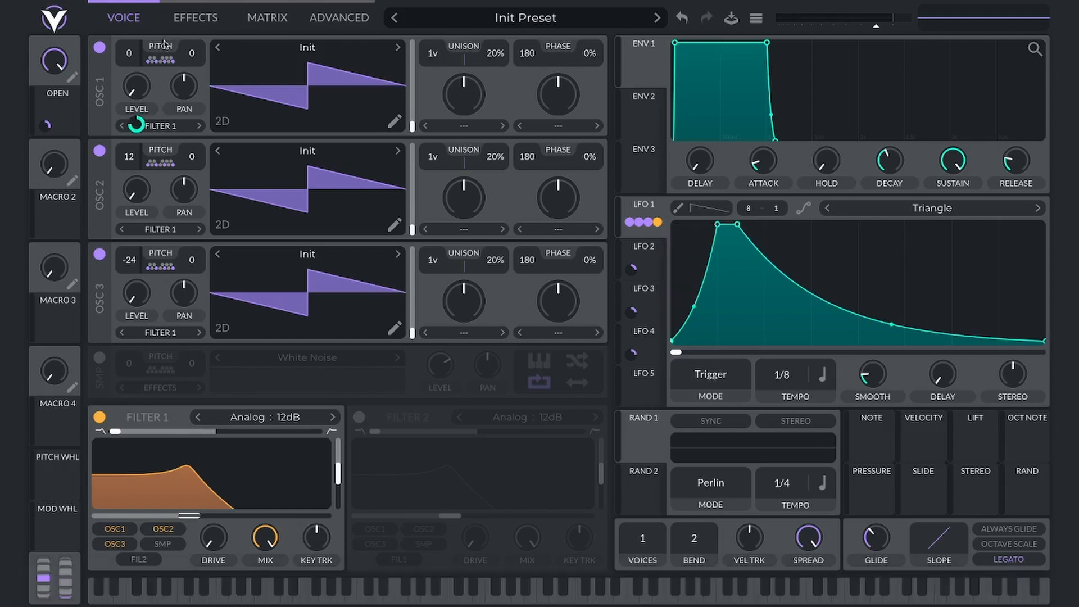
Change the transpose snap notes of all three oscillators to C, D#, F#, G and B
click(164, 60)
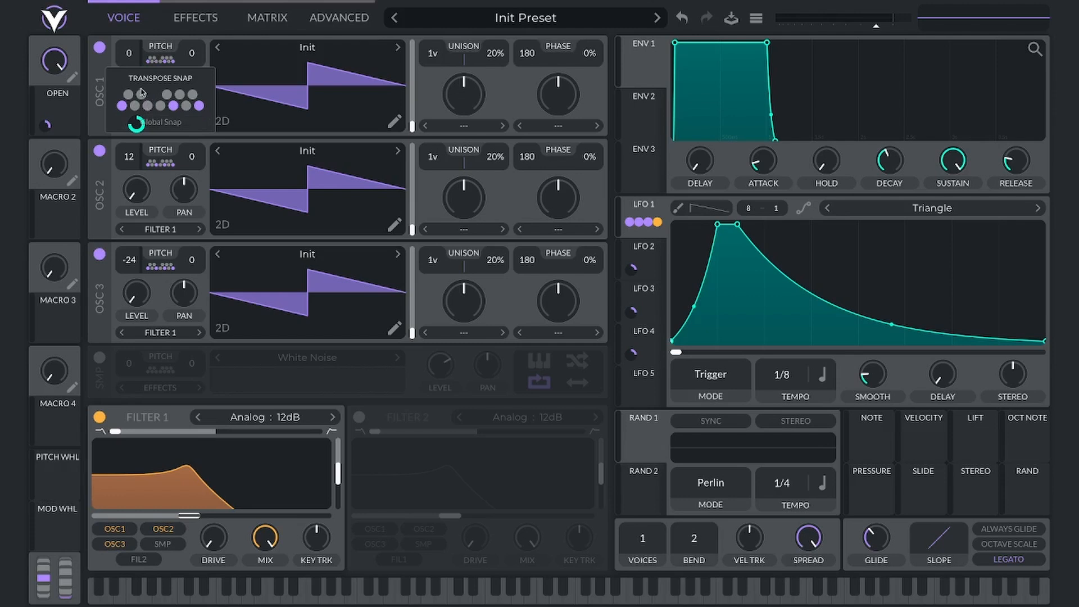
click(141, 94)
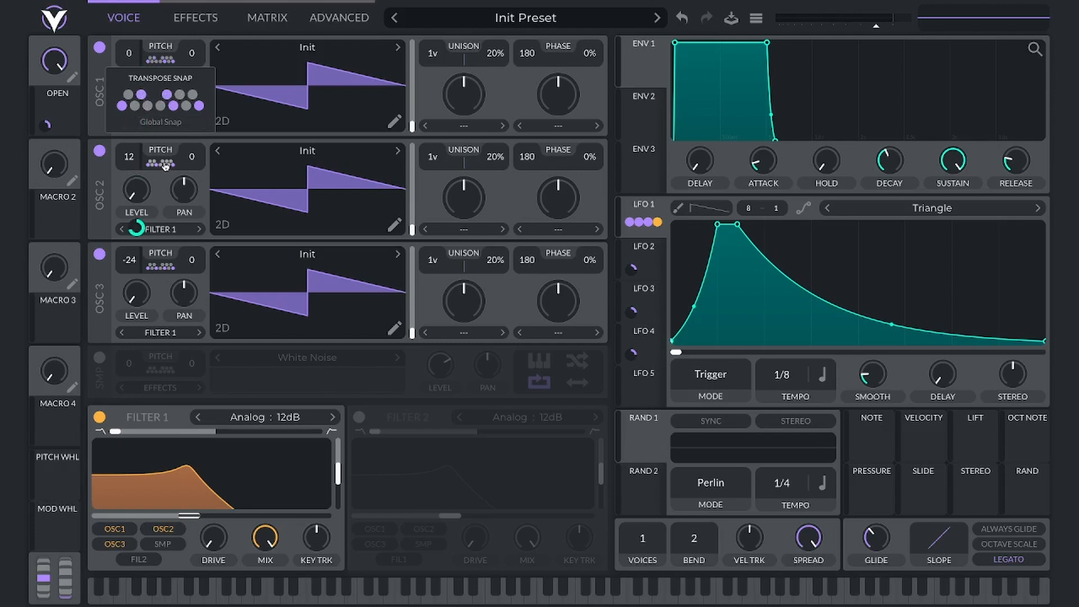
mouse_move(165, 164)
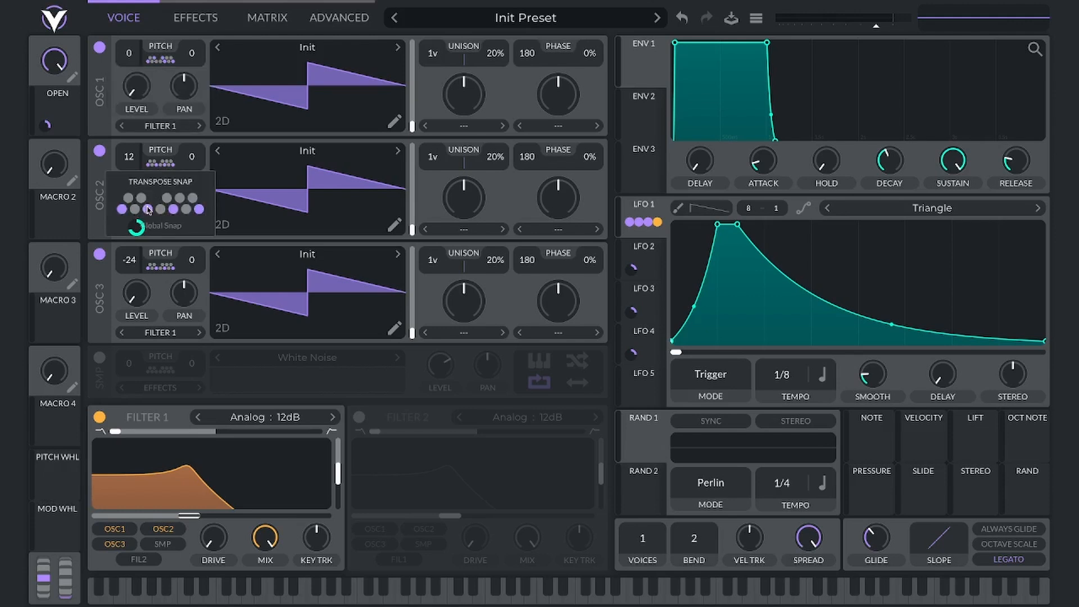
mouse_move(160, 266)
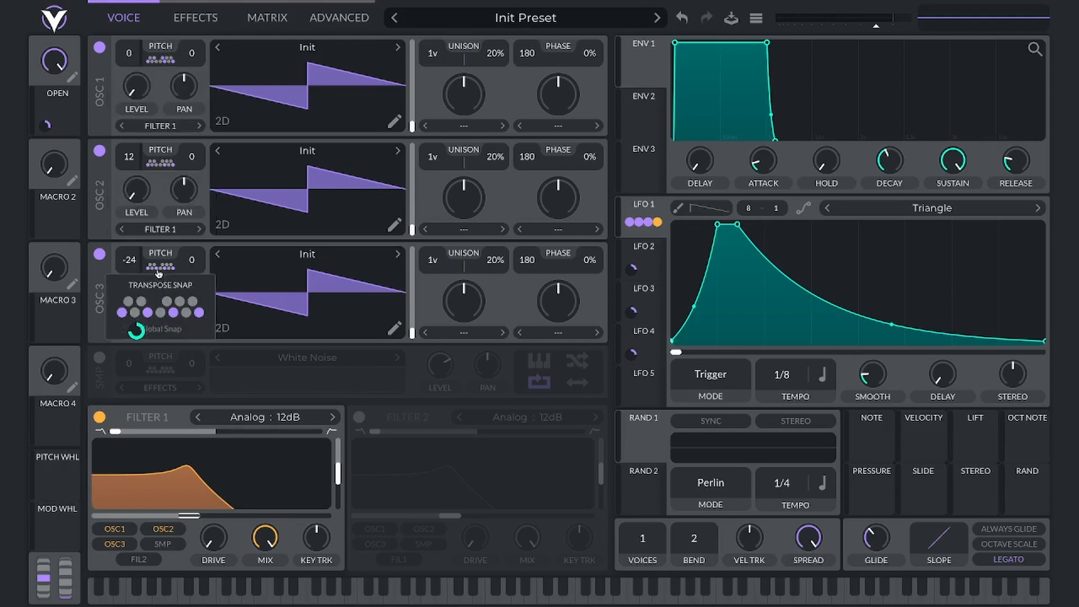
click(141, 301)
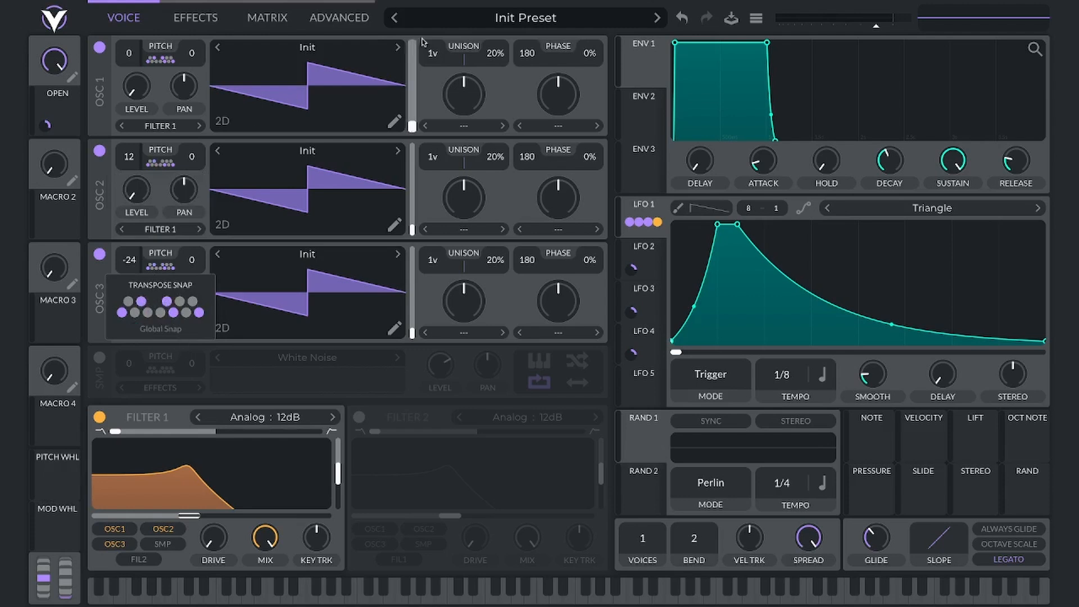
Look over the modulation matrix and the effects, and play a test note back on the voice page
click(296, 9)
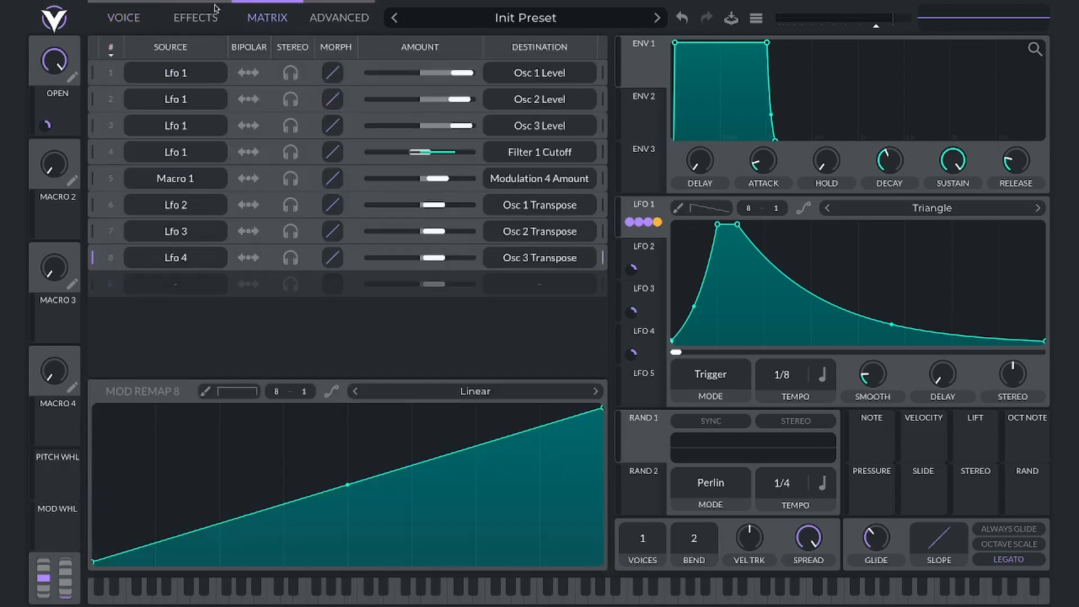
click(196, 16)
click(120, 16)
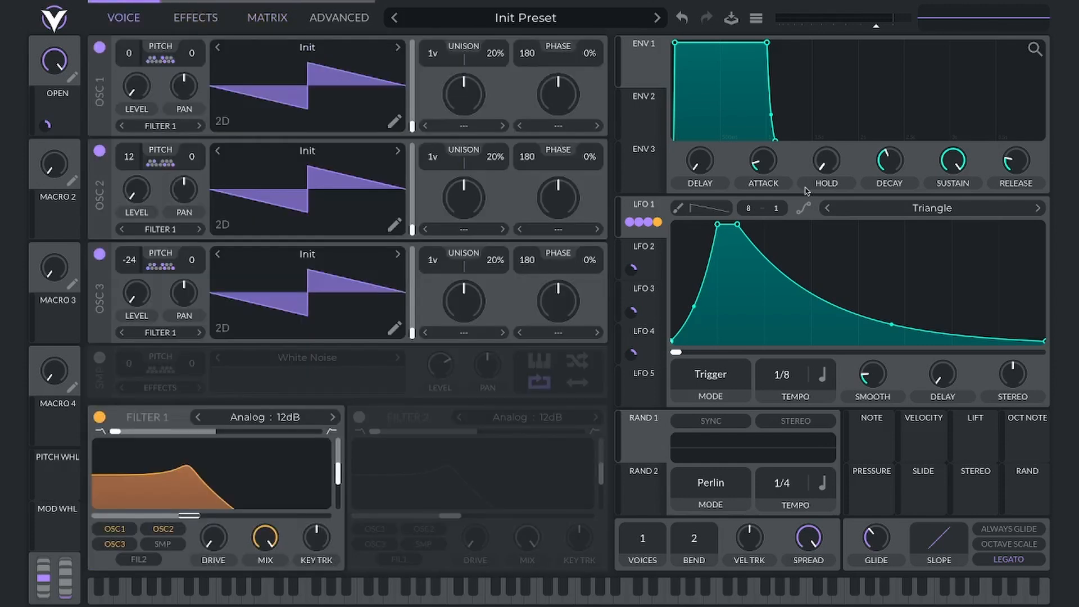
key(a)
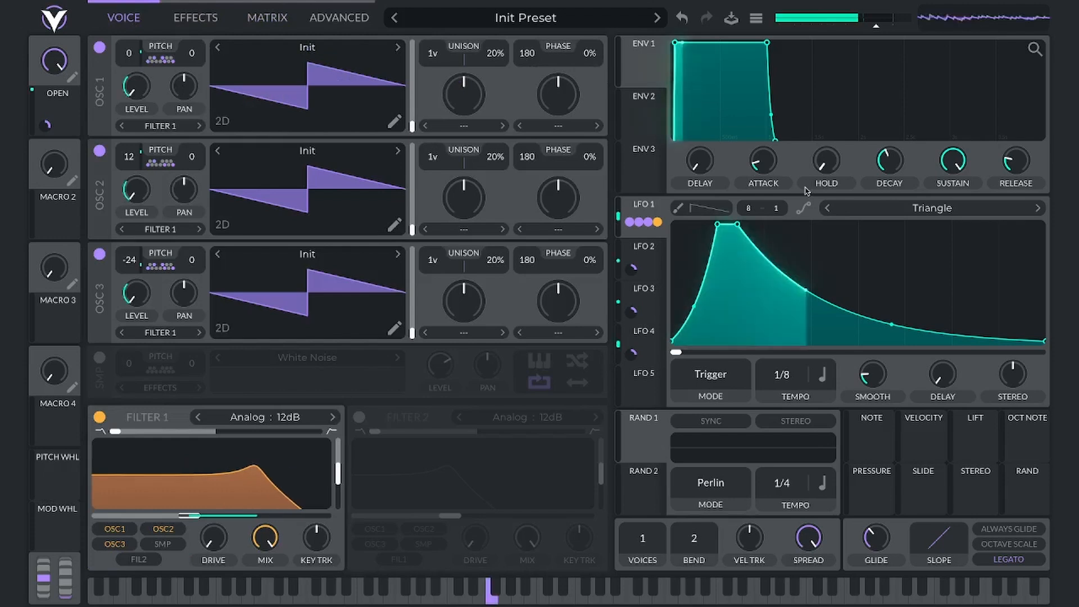